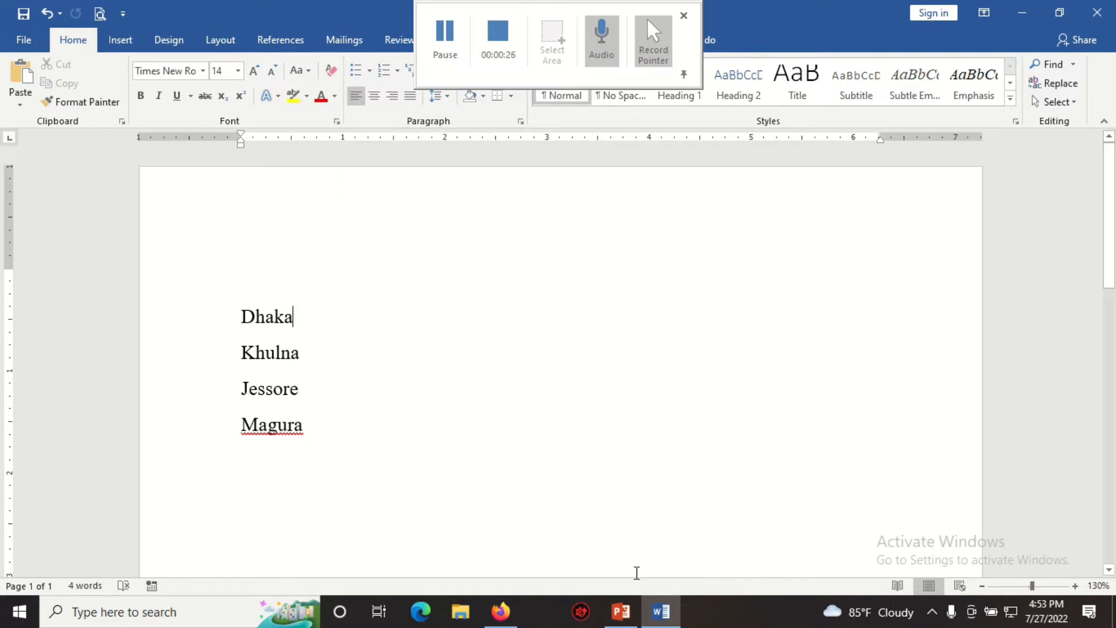
- Switch to Firefox to view the multilevel list example, and return to the Word document
click(500, 611)
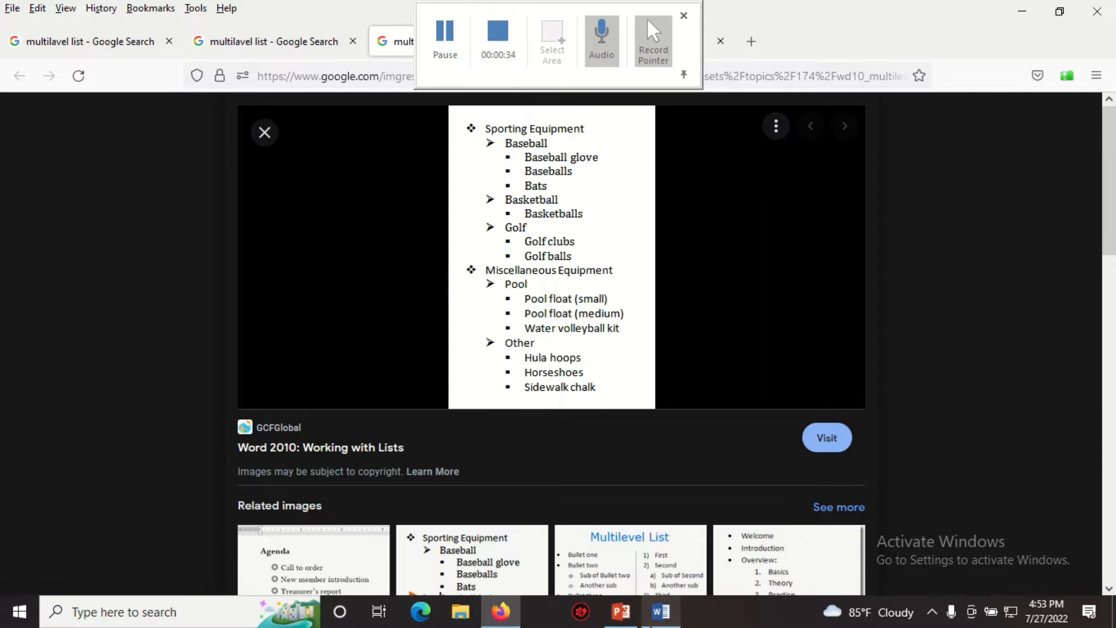
click(653, 611)
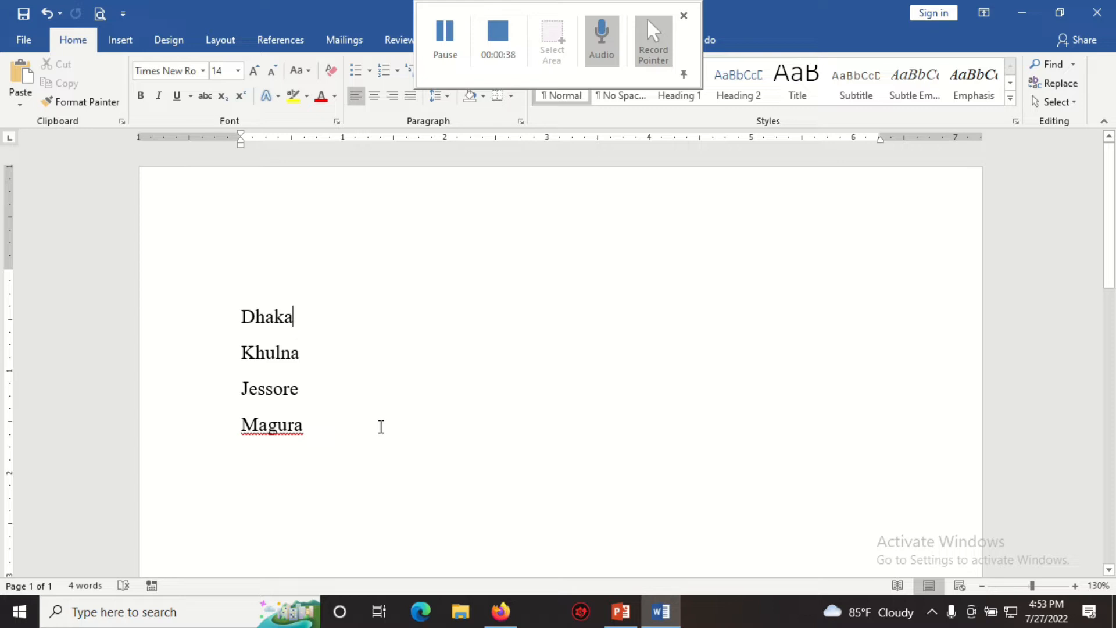
- Select the four city names from Dhaka to Magura and view the picture sources offered for a new bullet
drag(304, 430, 219, 322)
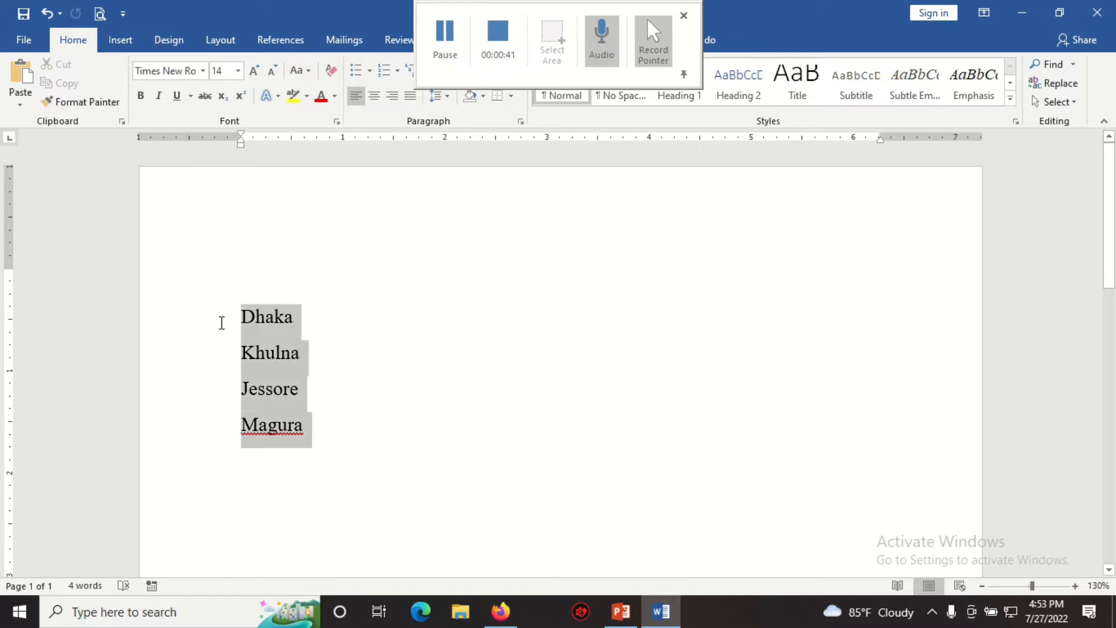
click(371, 71)
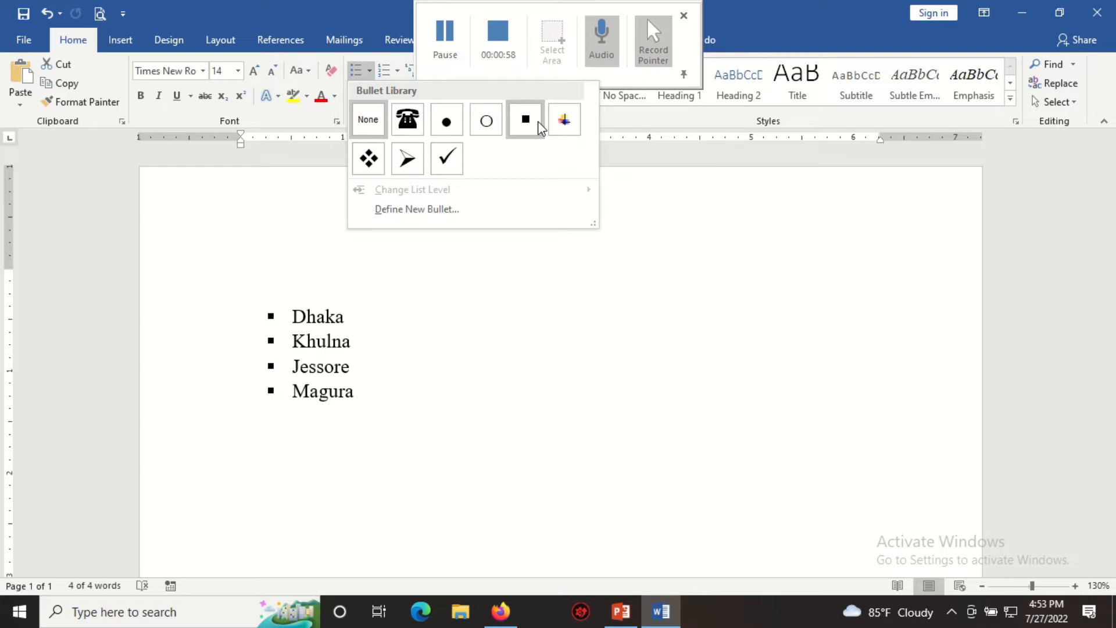
click(387, 214)
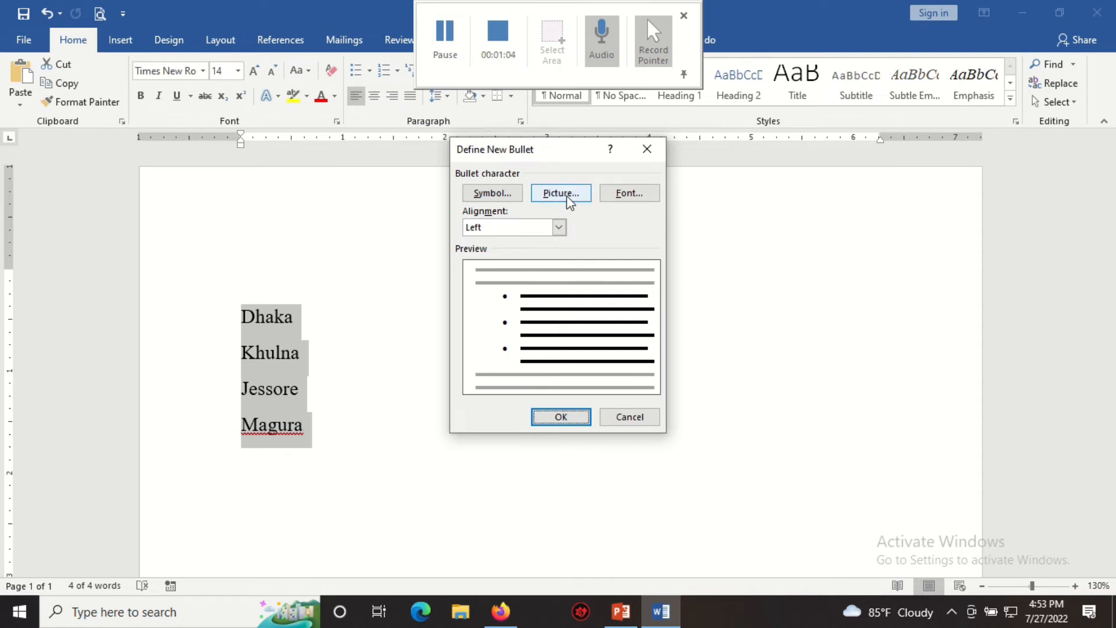
click(568, 200)
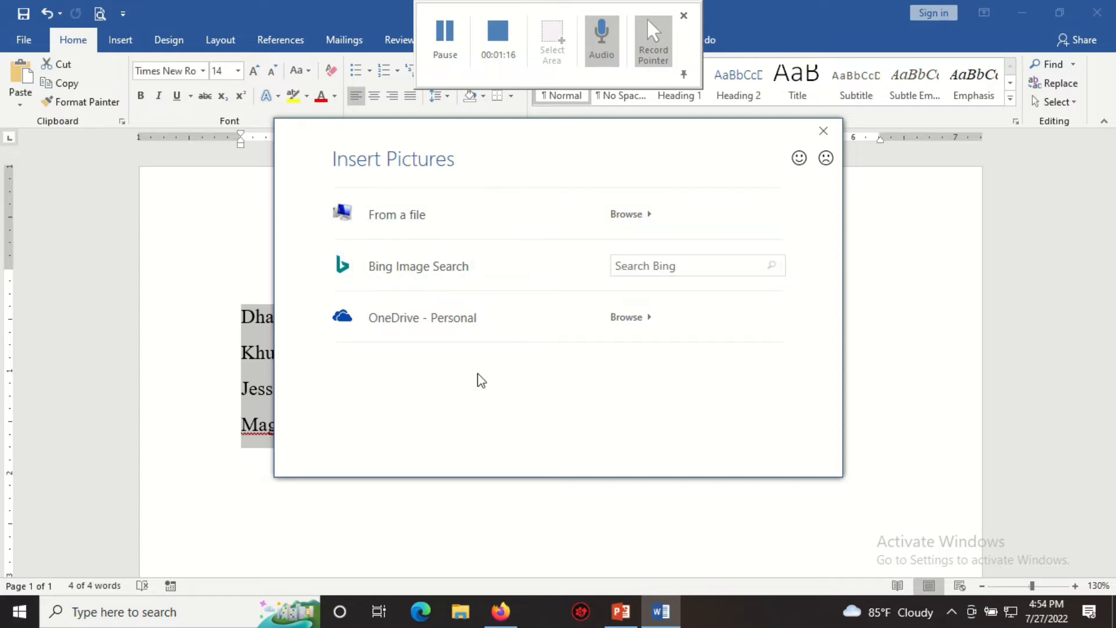
click(819, 139)
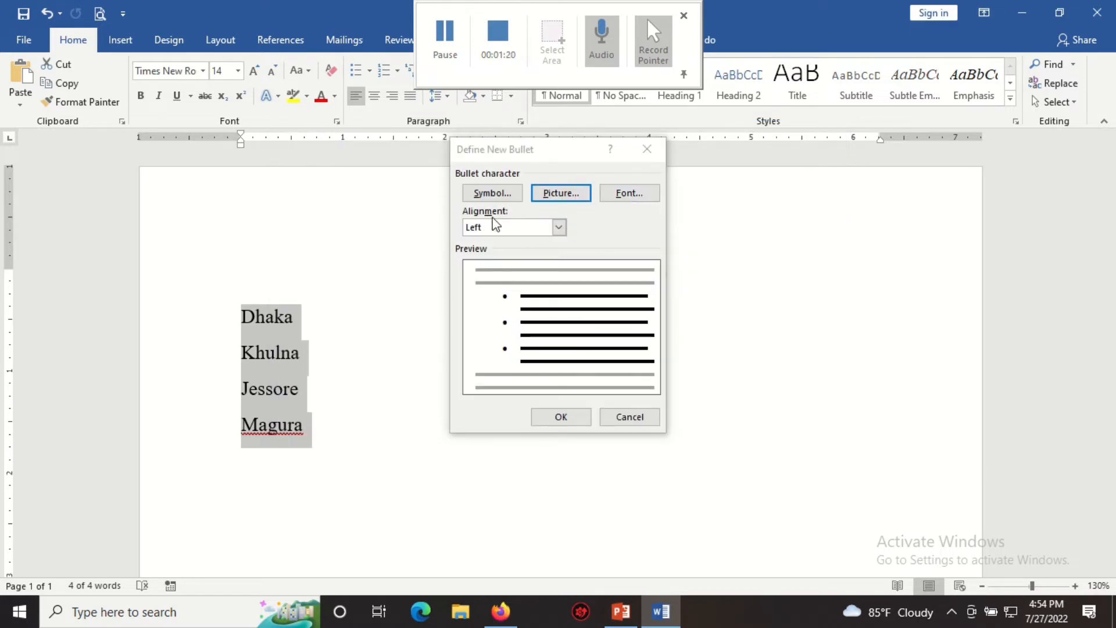
click(647, 149)
- Start defining a new symbol bullet for the selected city names and browse the characters of the Symbol font
click(369, 71)
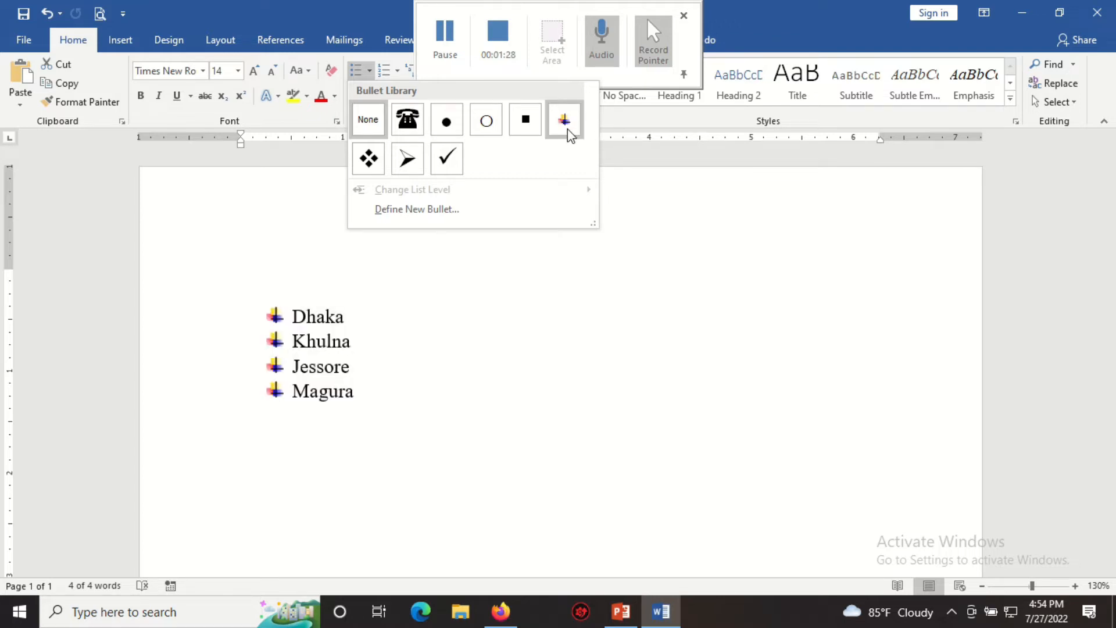
click(481, 210)
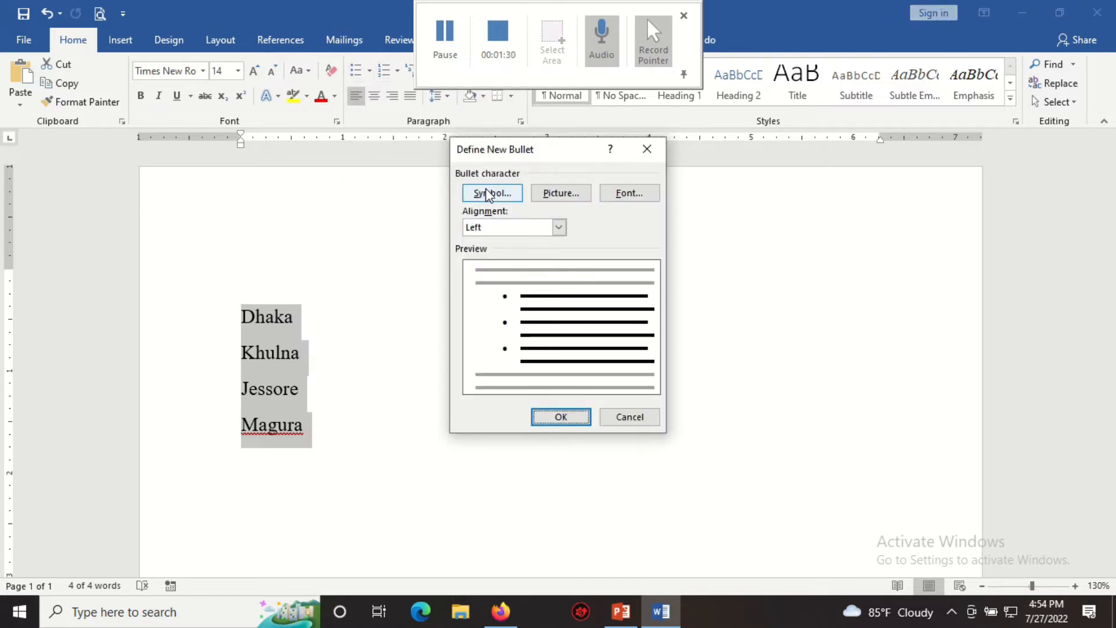
click(489, 194)
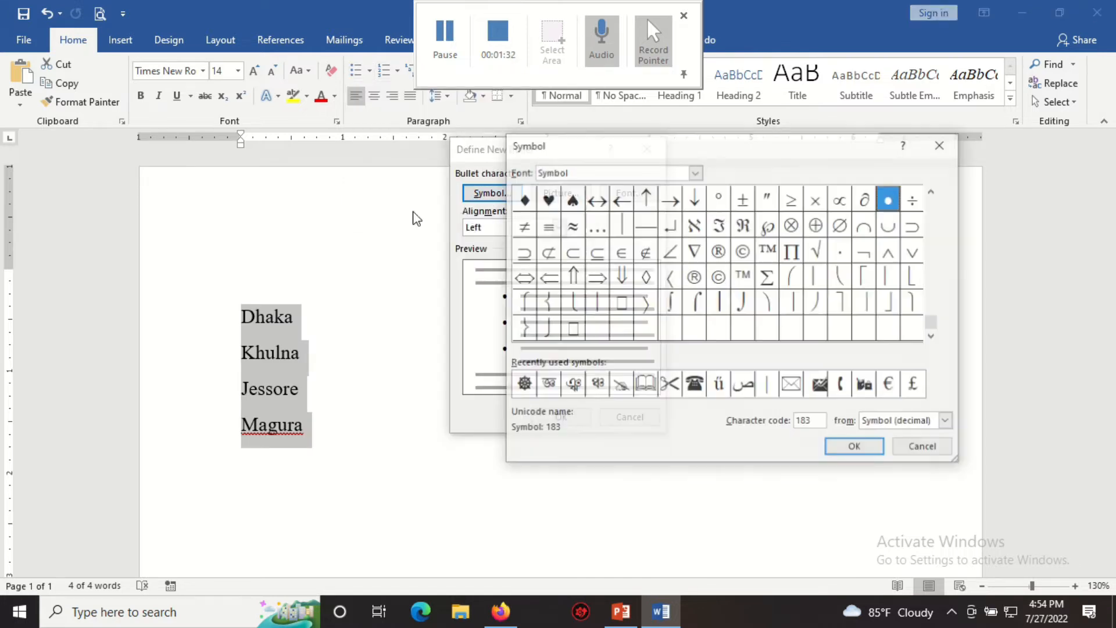
click(517, 203)
click(548, 207)
click(643, 202)
click(935, 190)
click(935, 190)
click(935, 189)
click(934, 190)
click(935, 189)
click(935, 189)
click(935, 190)
click(934, 189)
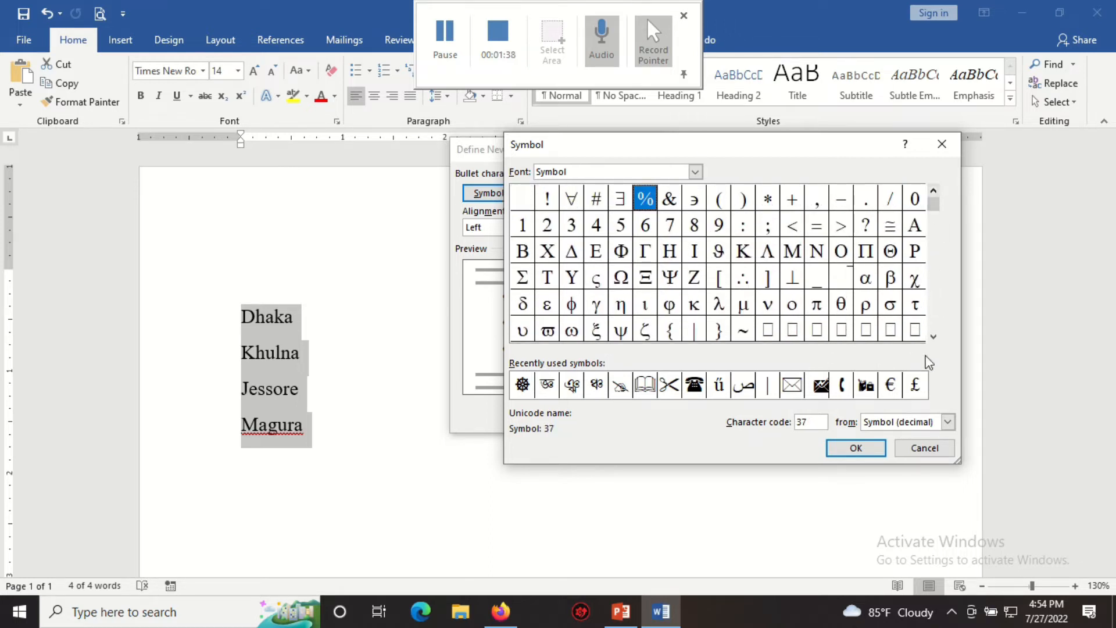
click(935, 340)
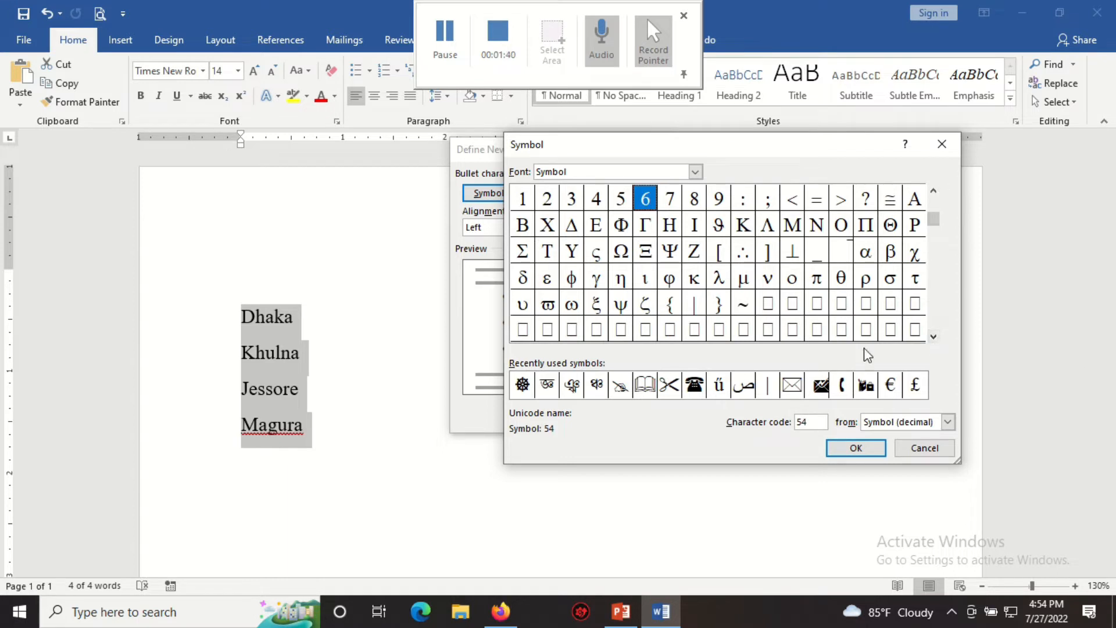
- Browse the bullet characters available in the SutonnySushreeGMJ font
click(695, 171)
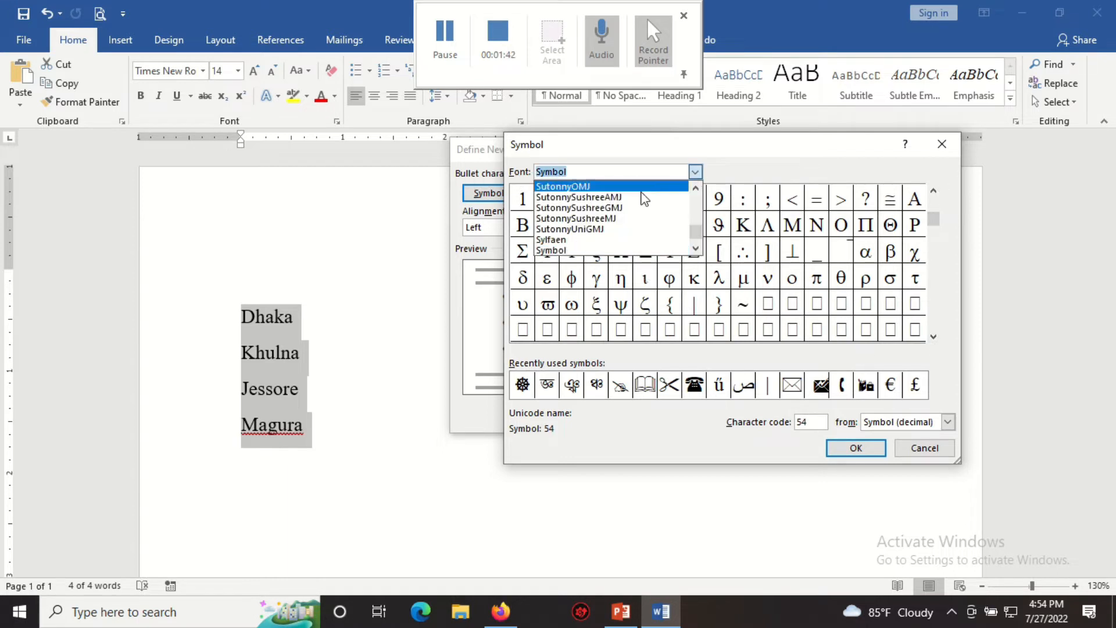
click(605, 216)
drag(934, 204, 933, 324)
- Set the bullet symbol font to Wingdings
click(696, 171)
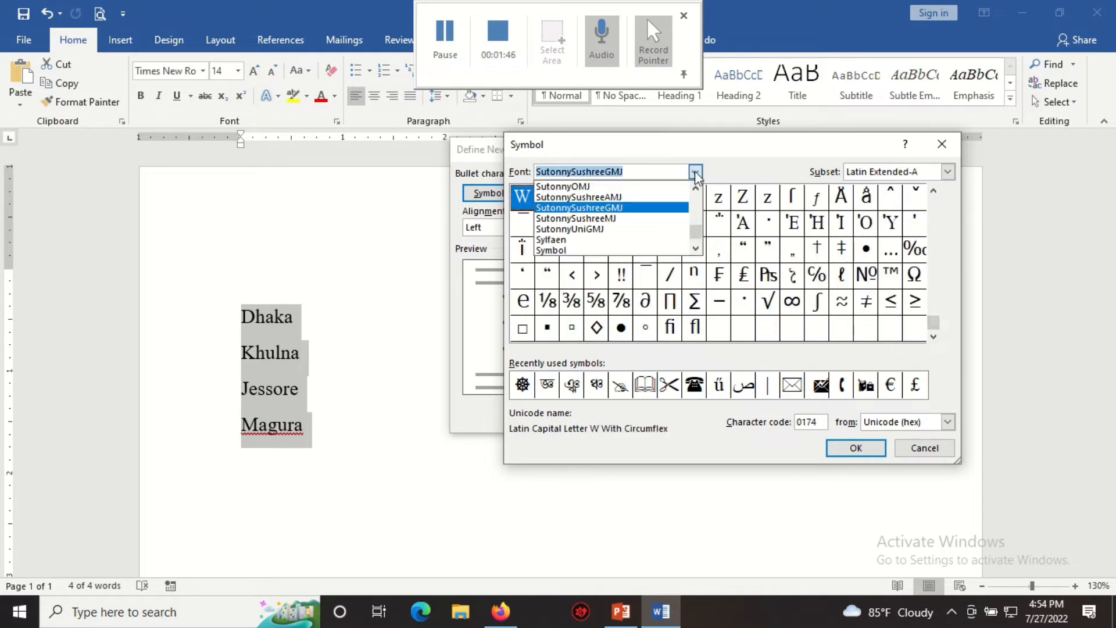
scroll(674, 226, down, 10)
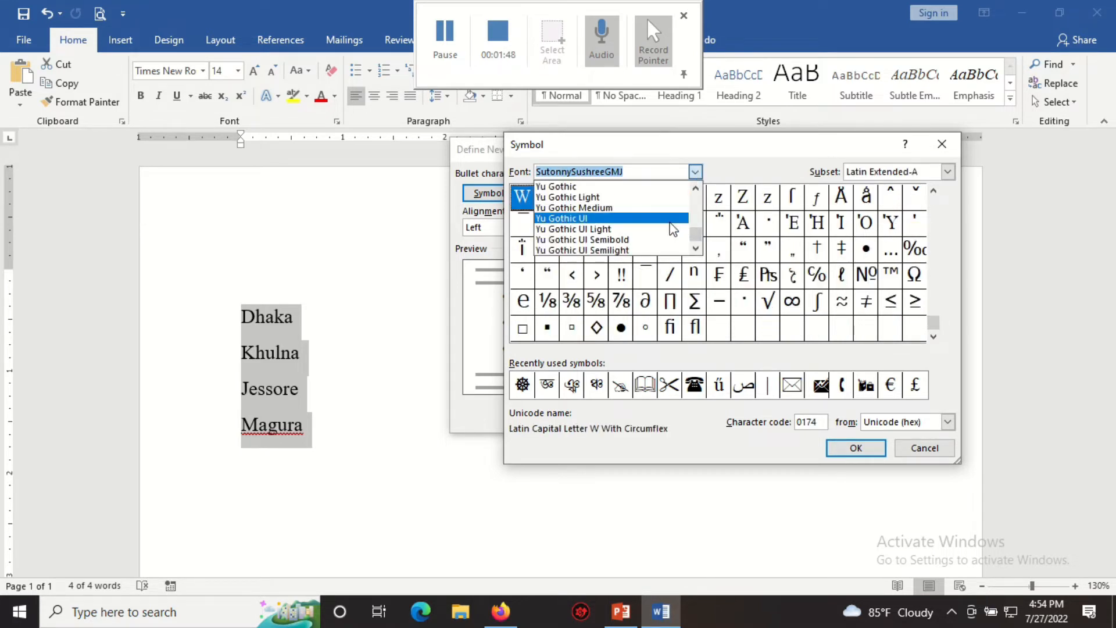
scroll(679, 222, up, 15)
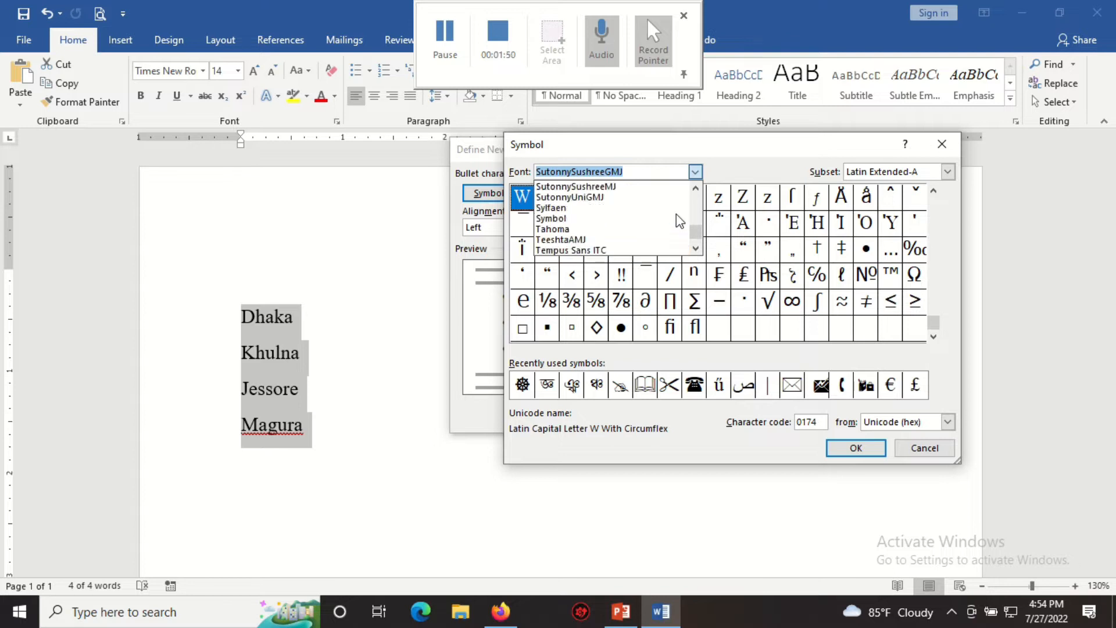
scroll(680, 220, down, 8)
scroll(678, 218, down, 7)
scroll(677, 216, up, 2)
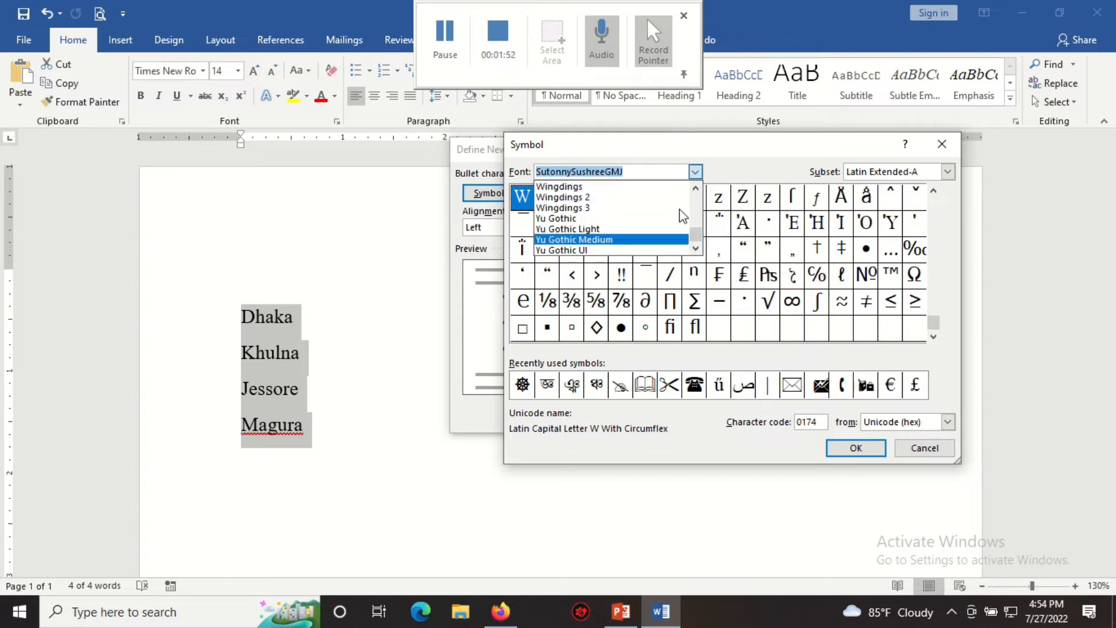
click(582, 219)
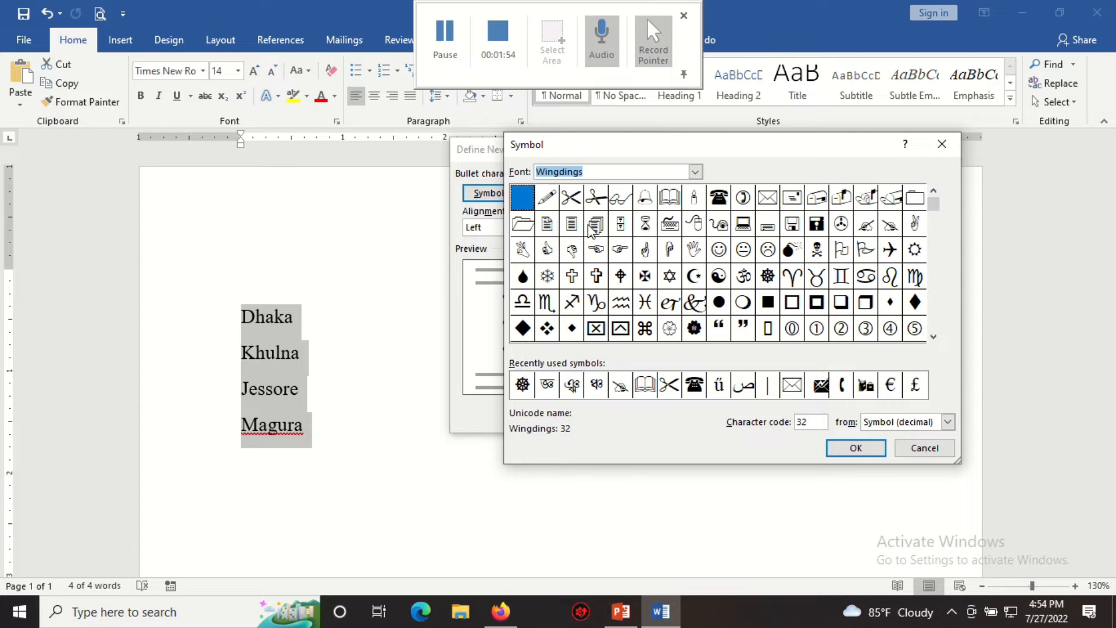
- Choose the airplane symbol as the new bullet and apply it to the four city names
drag(747, 202, 840, 255)
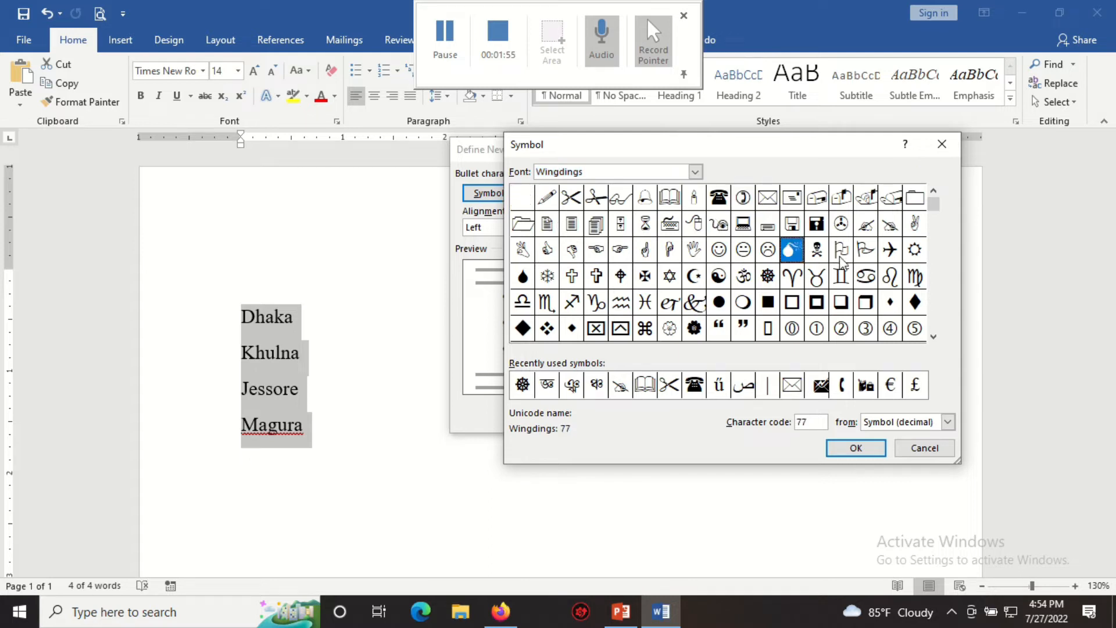
click(910, 255)
click(891, 252)
click(857, 448)
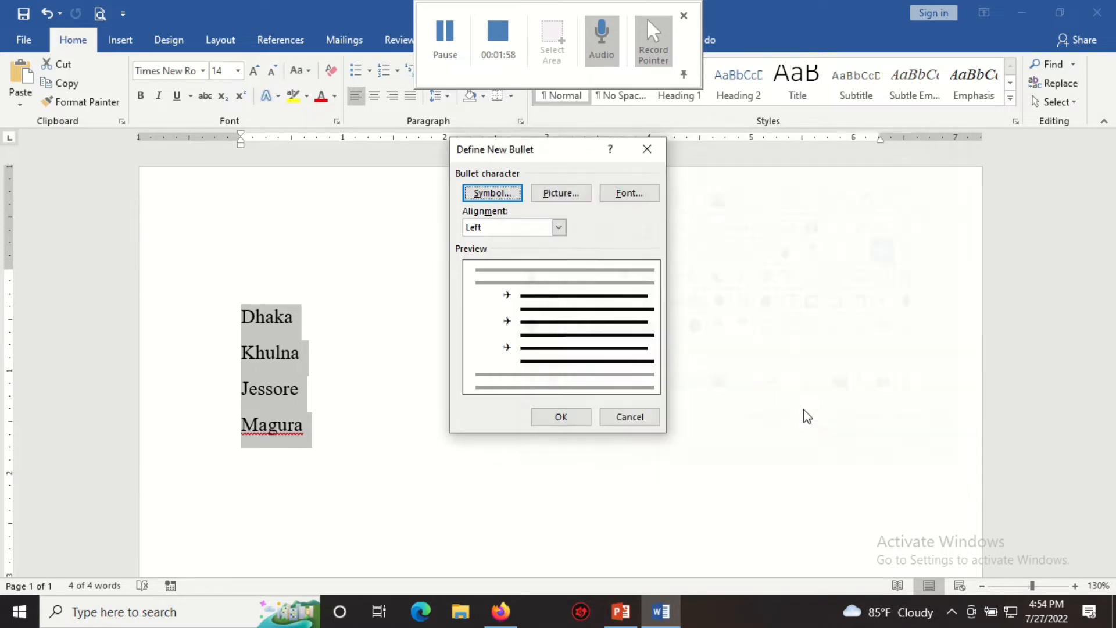
click(573, 417)
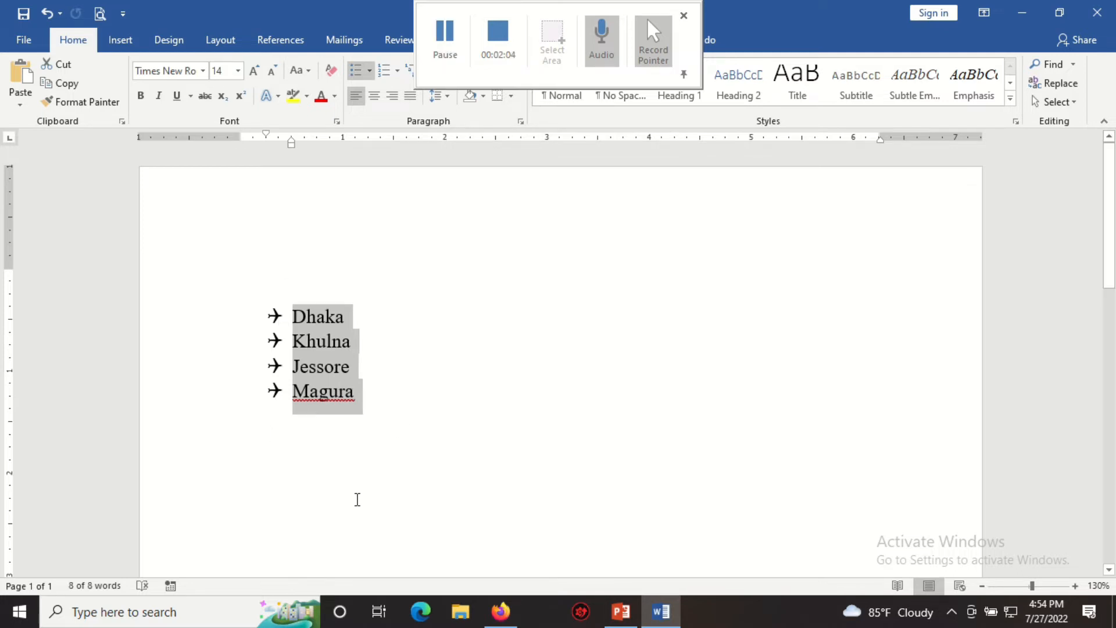
- Add three bullets below Magura: "ljgljgkd", "lgjdflgjkdlgjdfgljkd gsdlgj dlgjd" and "ldfjgl dfg\dfgldfgjdfg"
click(370, 427)
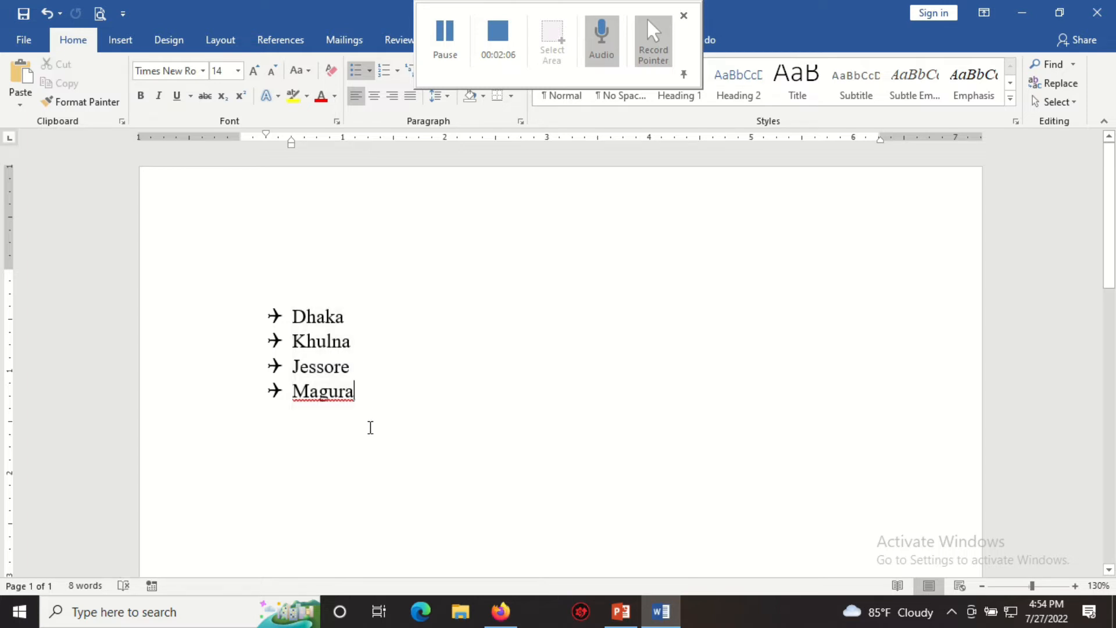
key(Return)
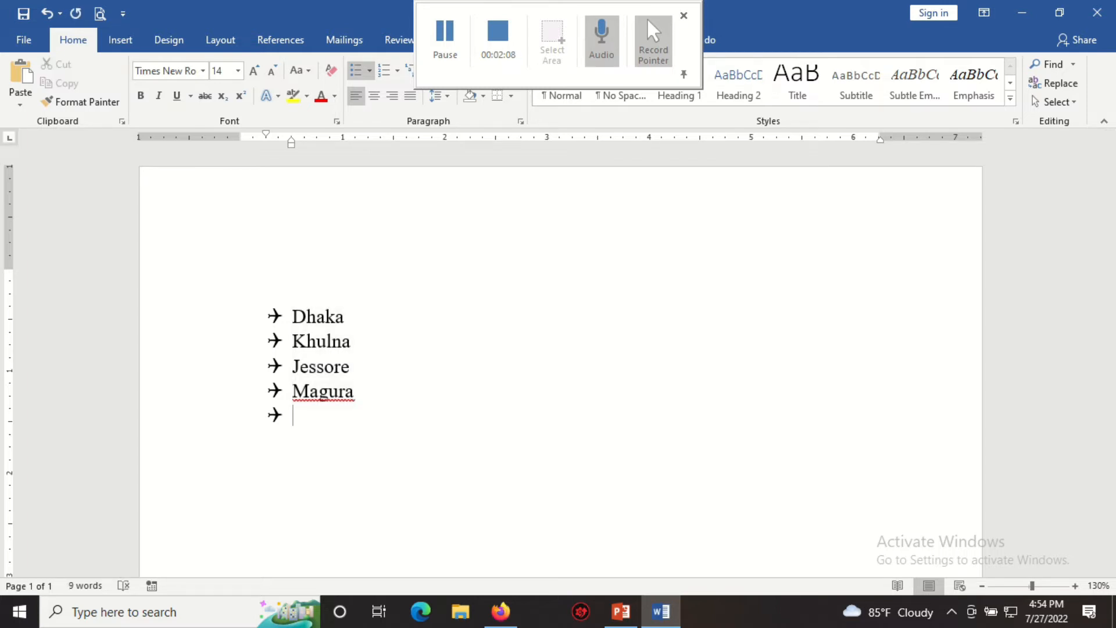
text(ljgljgkd)
key(Return)
text(lgjdflgjkdlgjdfgljkd gsdlgj dlgjd)
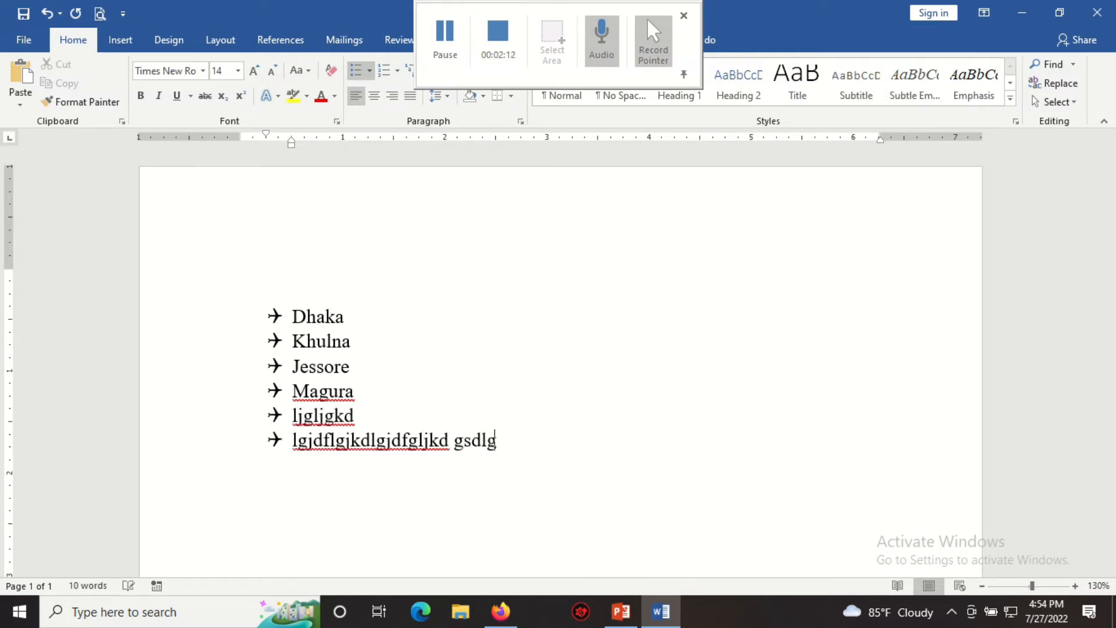
key(Return)
text(ldfjgl dfg\dfgldfgjdfg)
key(Return)
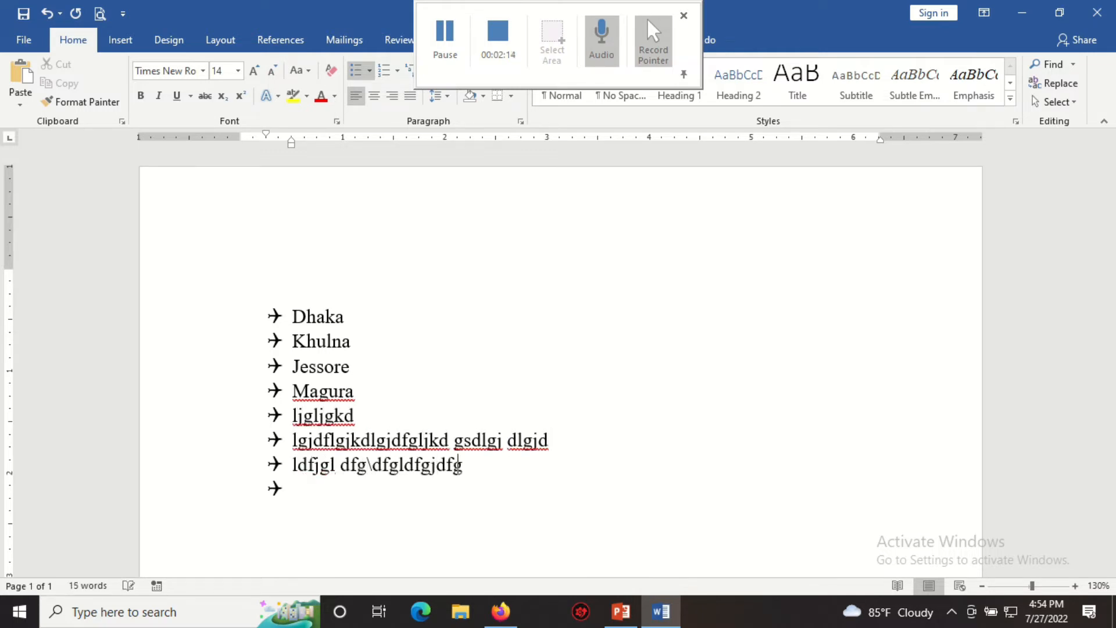
- Continue the list with the bullets "dflgdfjkg", "dfglkdfg" and "dgldfjg lkjglgdf"
text(dflgdfjkg)
key(Return)
text(dfglkdfg)
key(Return)
text(dgldfjg lkjglgdf)
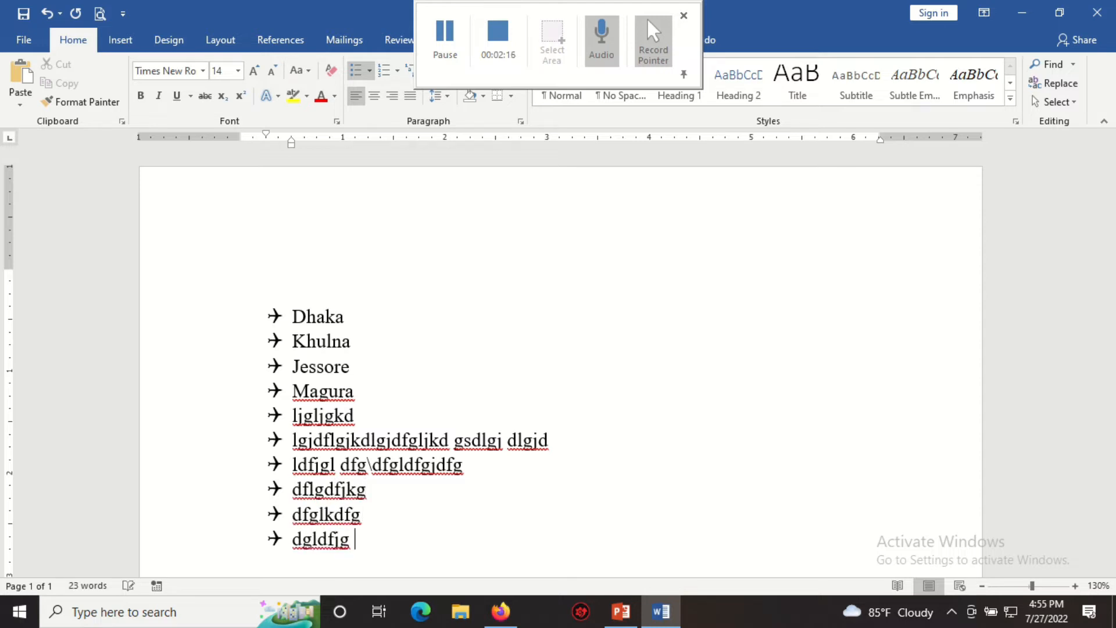
key(Return)
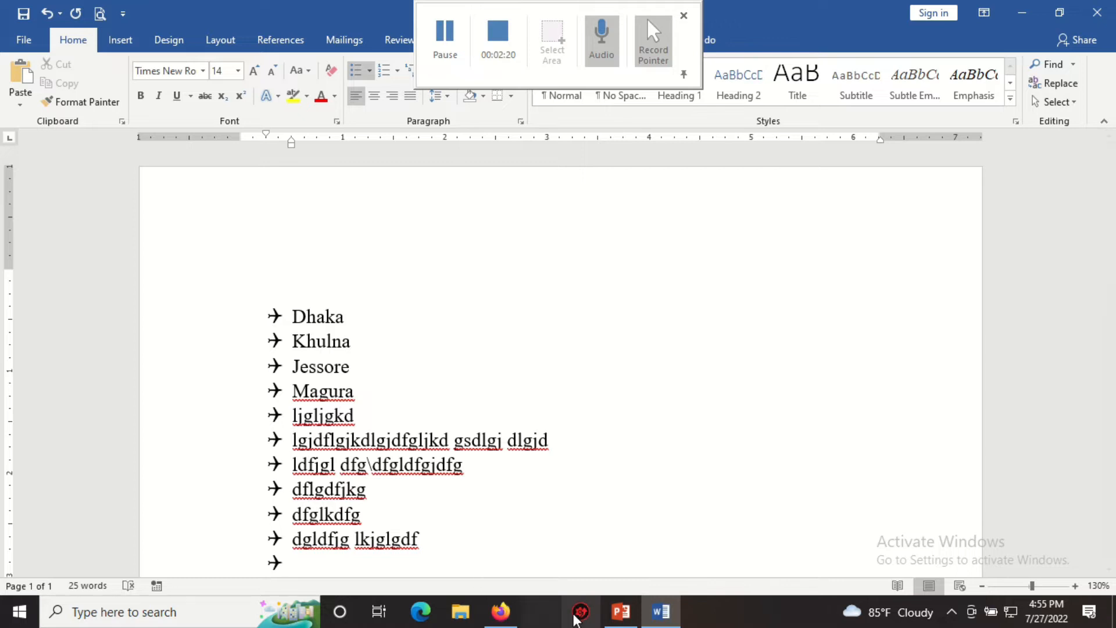
- Check the multilevel list example in Firefox, return to Word and add the bullet "jessore" at the end of the list
click(500, 611)
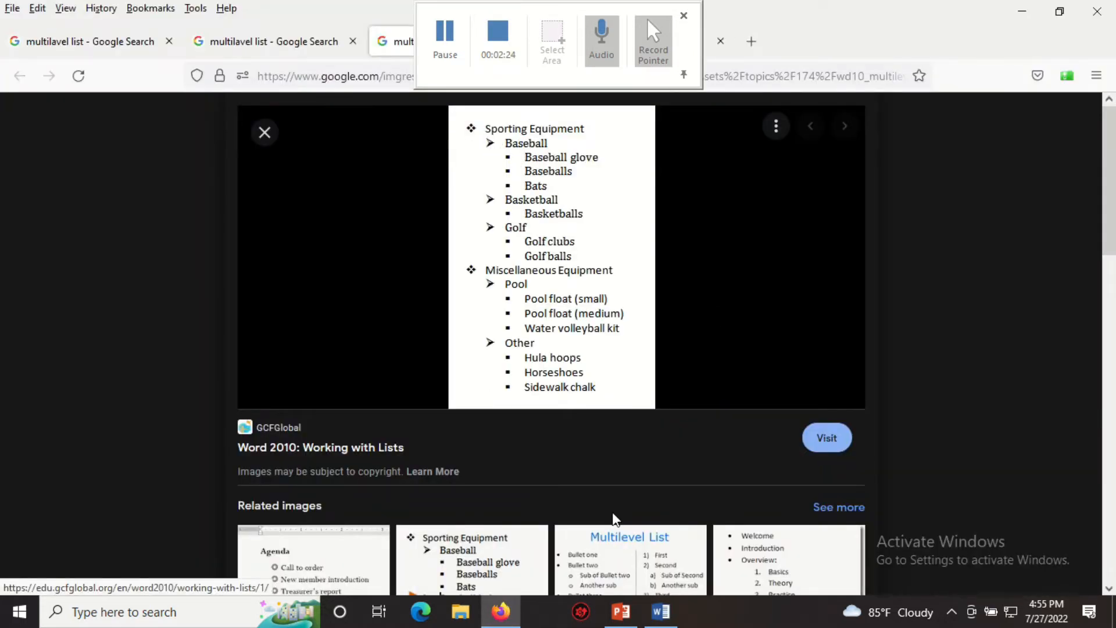
click(660, 612)
scroll(540, 315, down, 2)
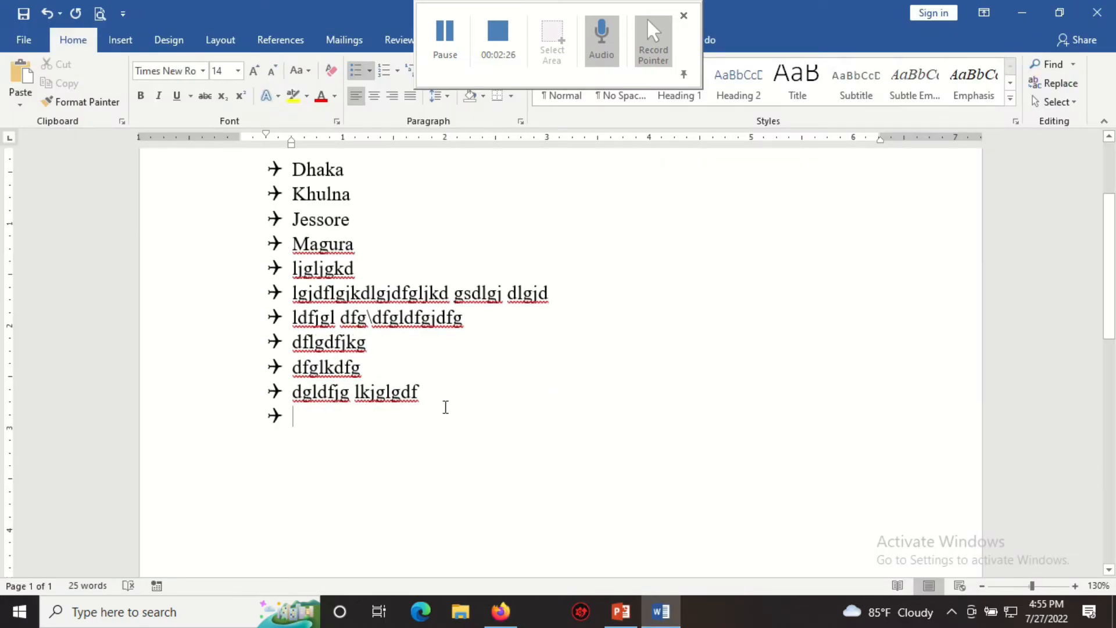
text(jessore)
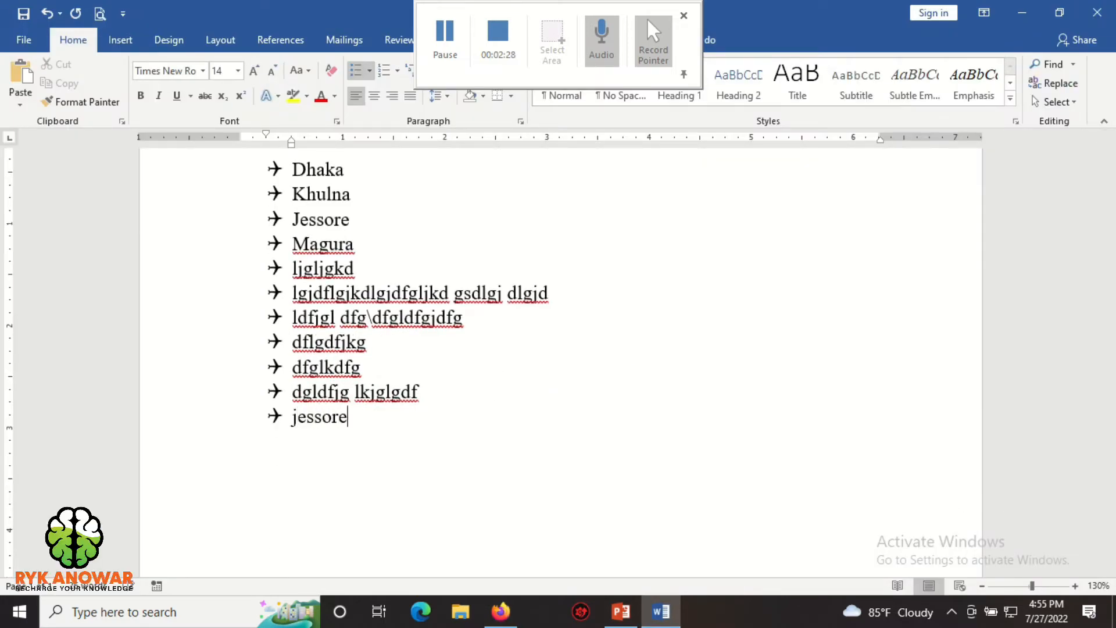
key(Return)
click(684, 74)
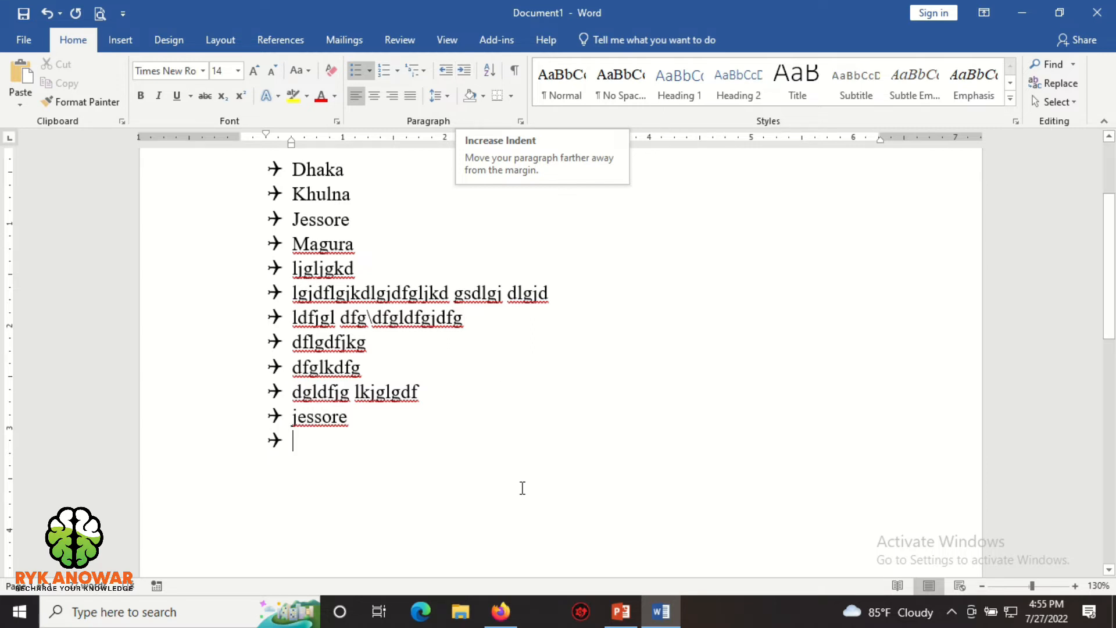
- Add second-level bullets under jessore: "fjsdlkf", "sdflksdf", "sdflhsdf" and "sfljkfs"
key(Tab)
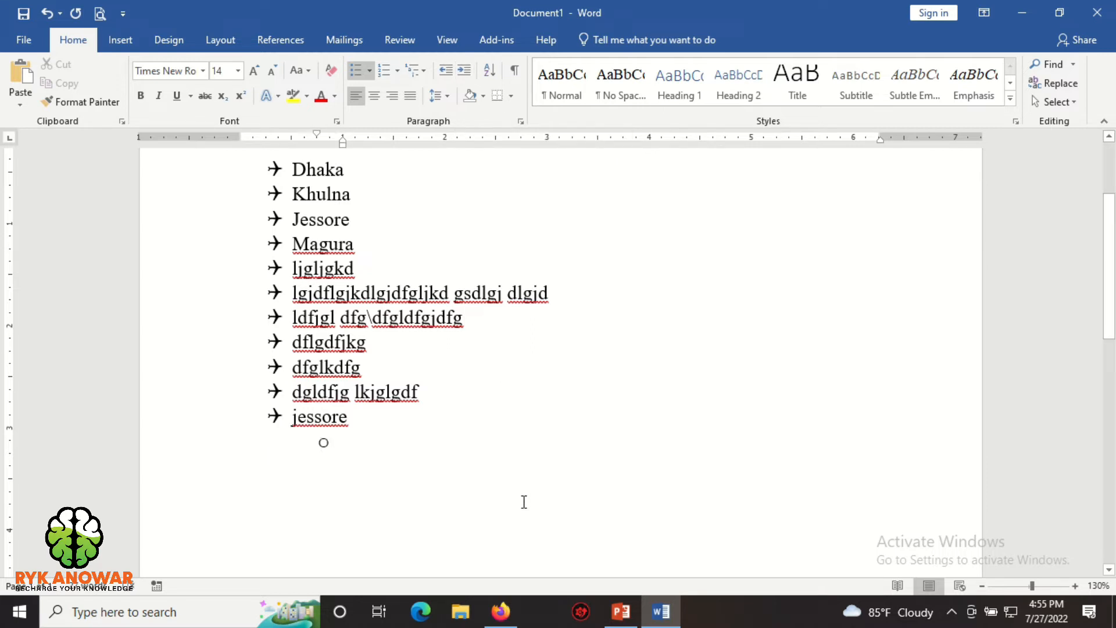
text(fjsdlkf)
key(Return)
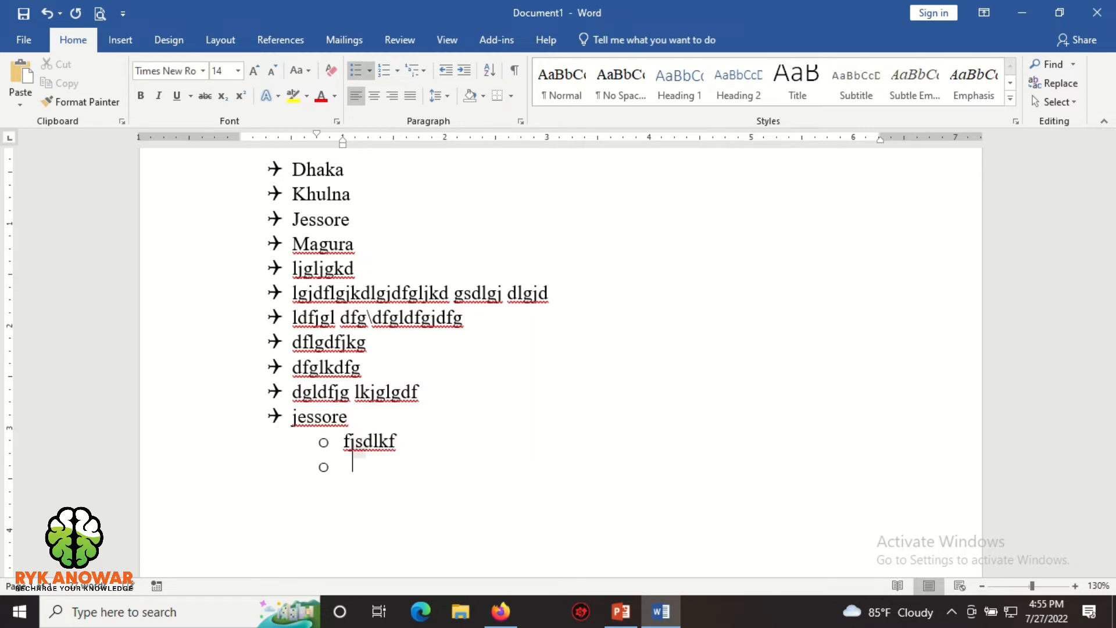
text(sdflksdf)
key(Return)
text(sdflhsdf)
key(Return)
text(sfl)
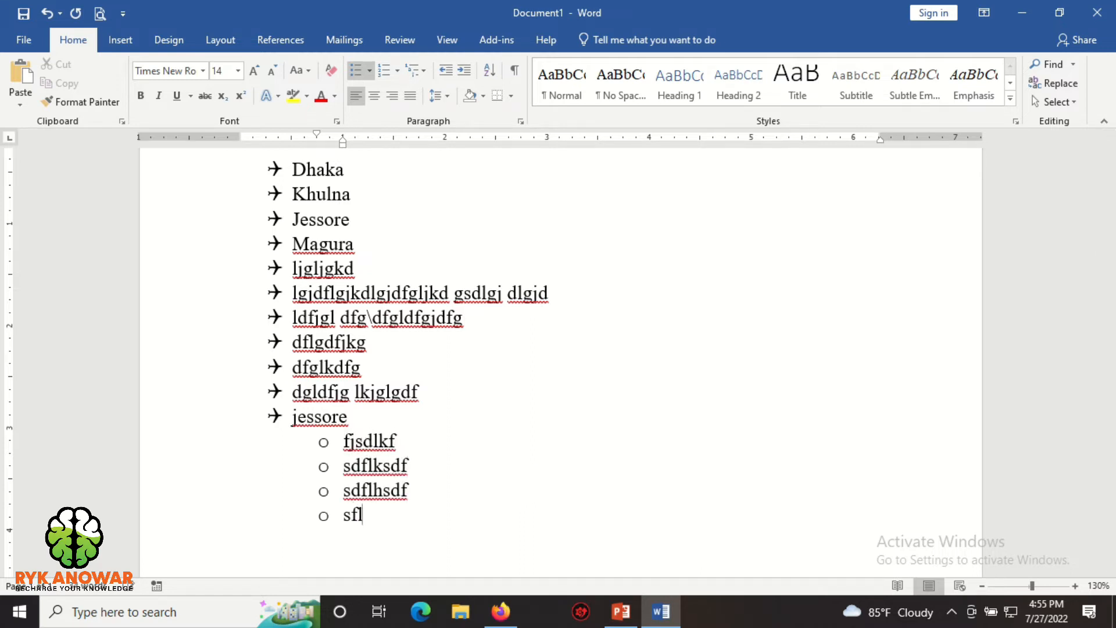
text(jkfs)
key(Return)
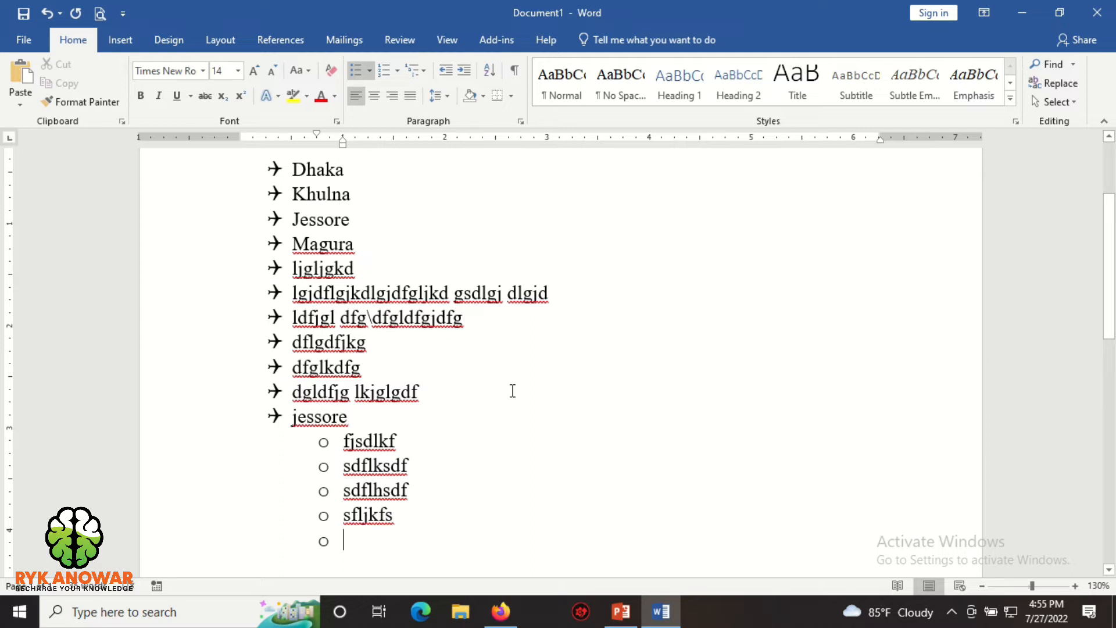
- Return the empty bullet to the first list level and add the airplane bullets "l;gkfdgd;f" and "l.gkd;g"
click(444, 71)
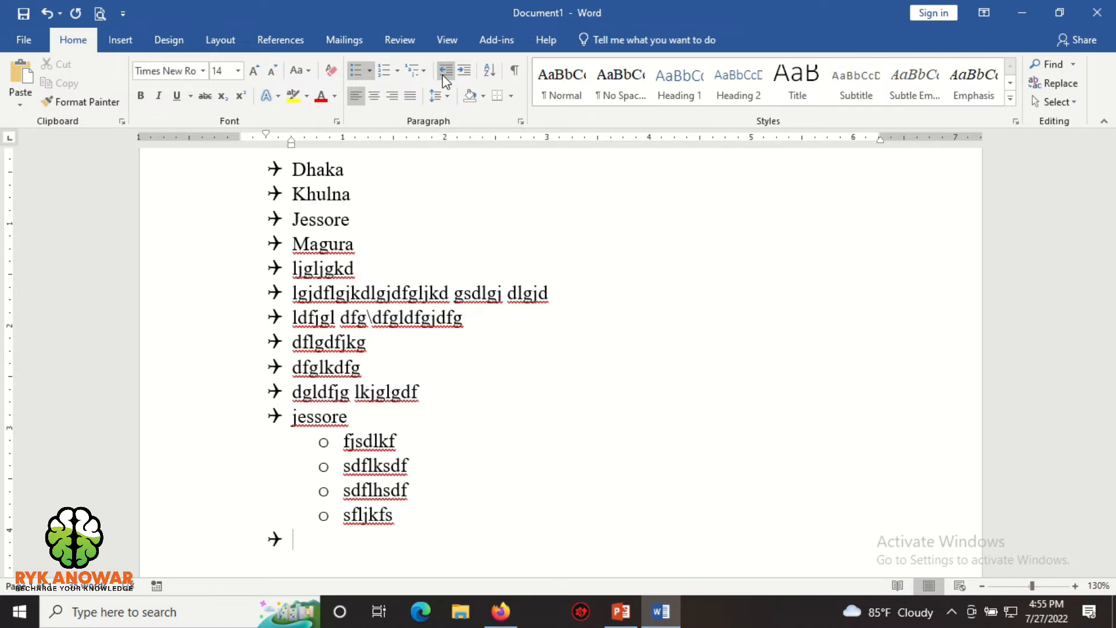
text(l;gkfdgd;f)
key(Return)
text(l.gkd;g)
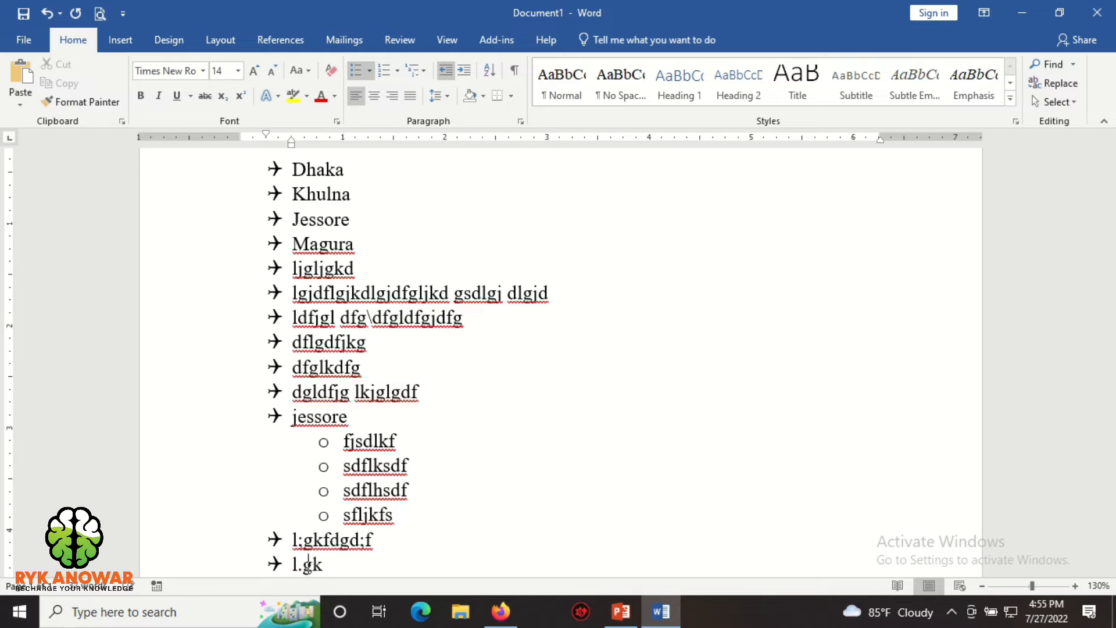
key(Return)
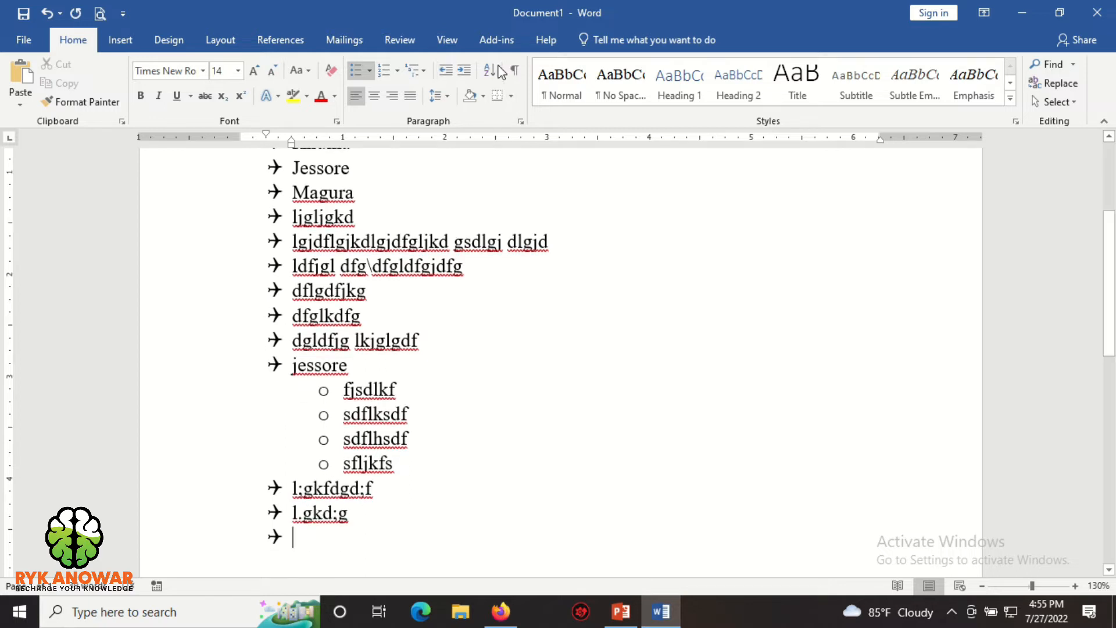
click(465, 75)
click(445, 70)
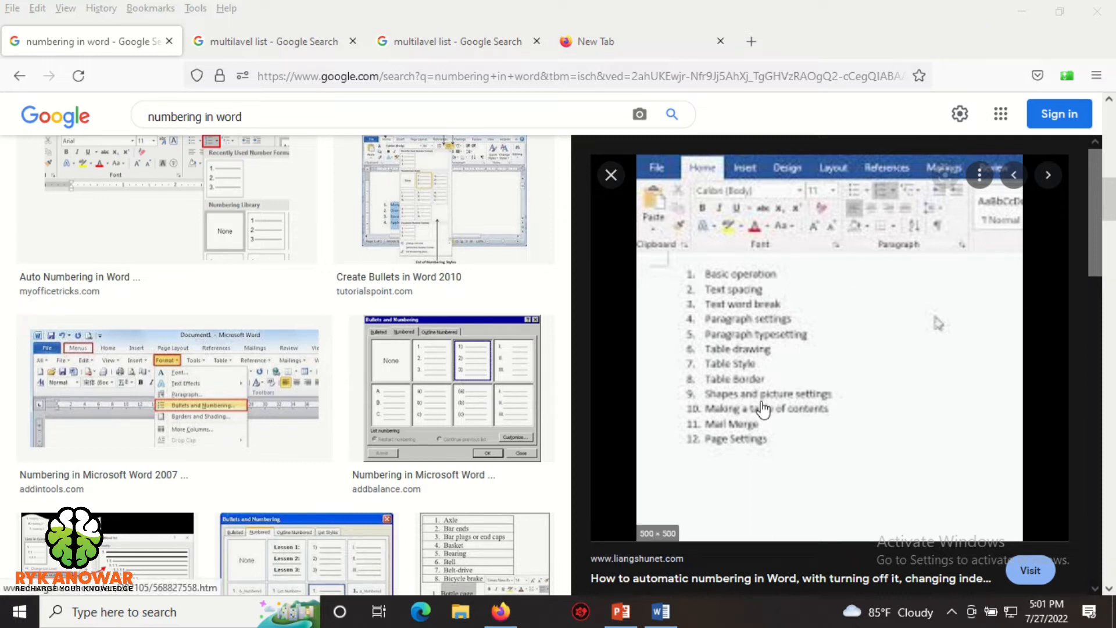
- Switch to Word and undo the recent edits back to the check-mark bulleted list
click(660, 611)
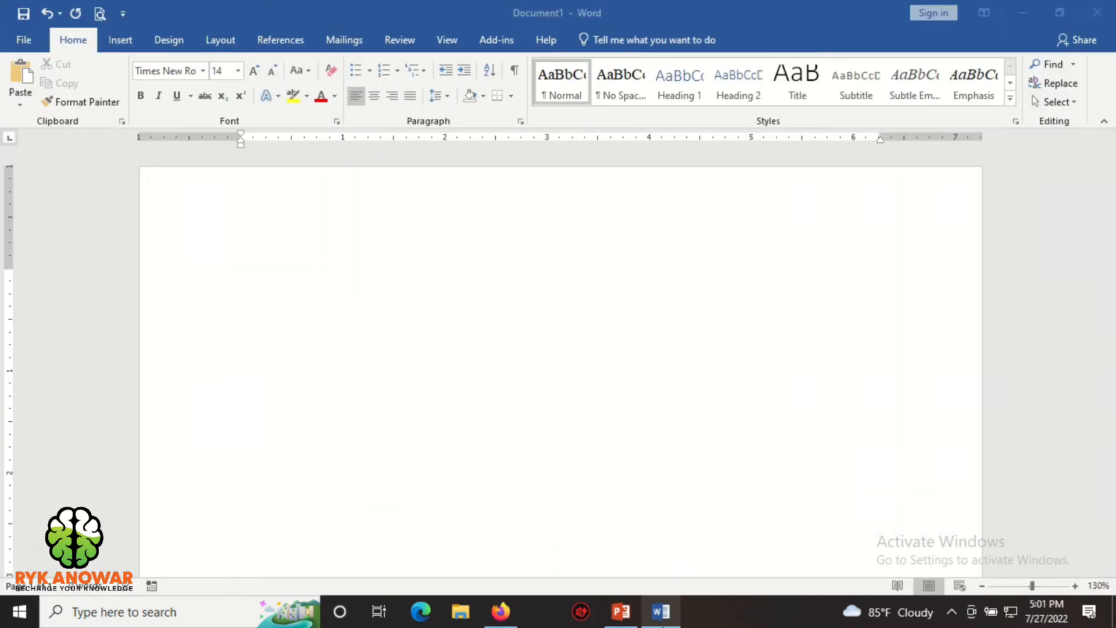
key(ctrl+z)
key(ctrl+z)
key(ctrl+z)
key(ctrl+z)
key(ctrl+z)
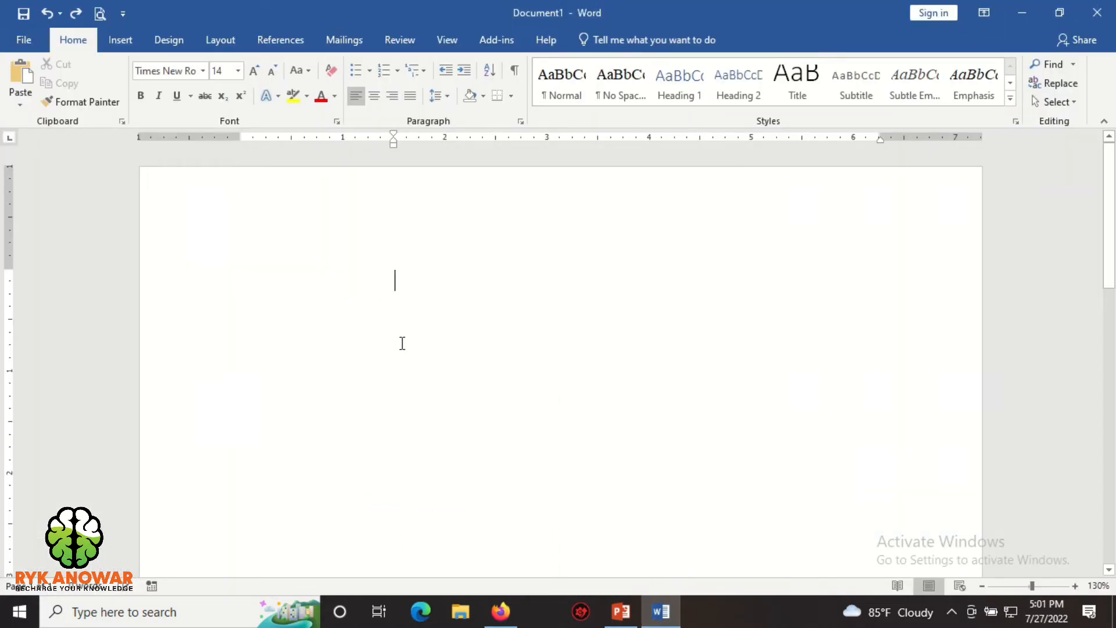
drag(393, 407, 155, 256)
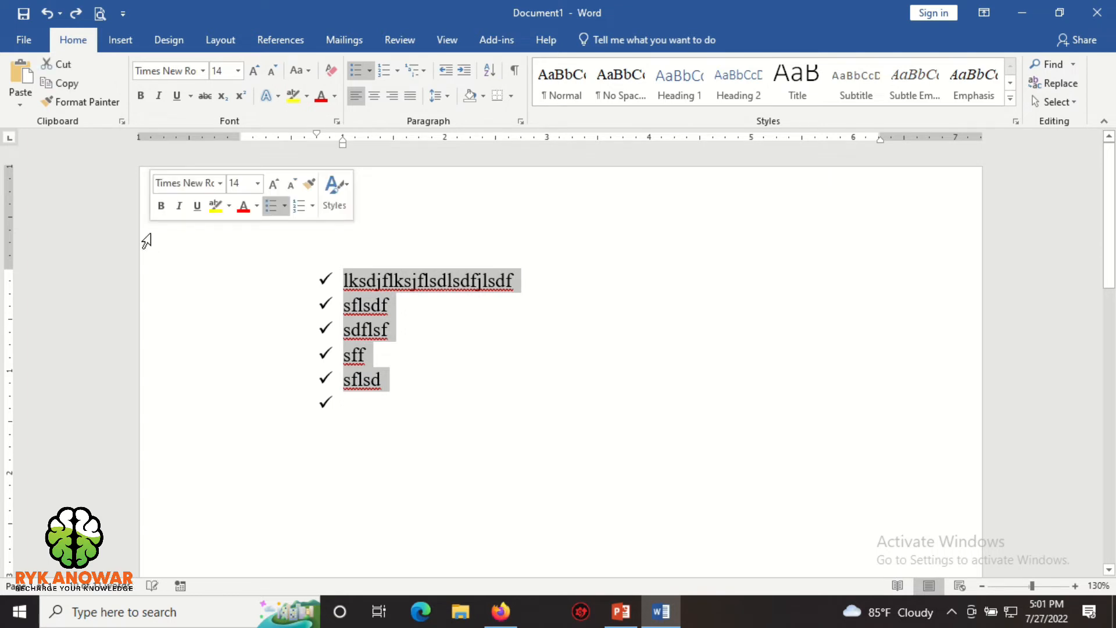
drag(175, 262, 278, 454)
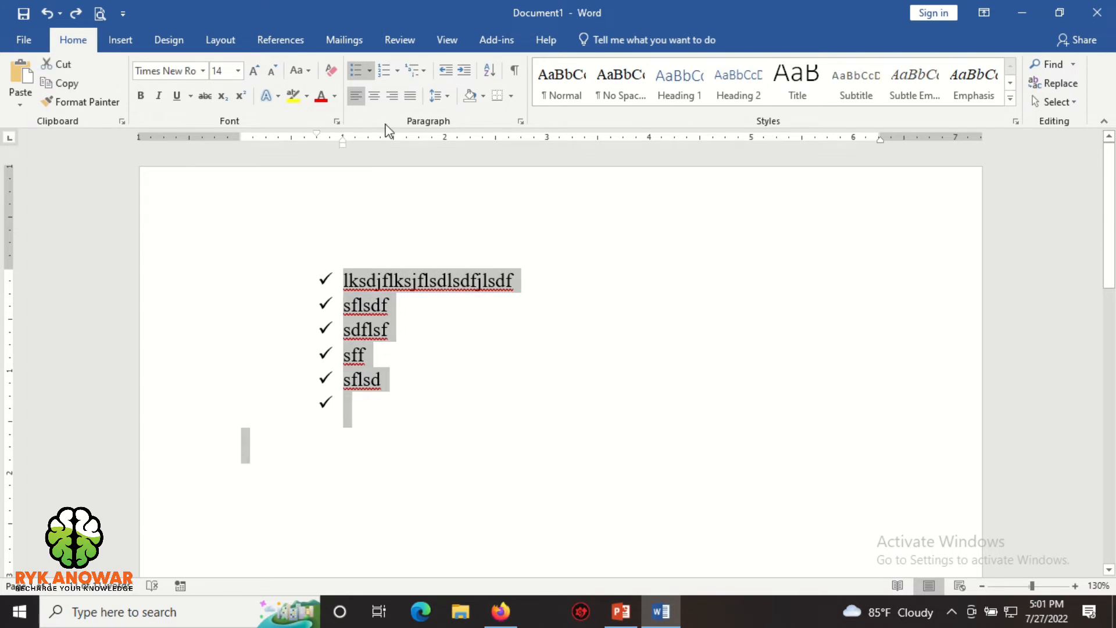
click(397, 71)
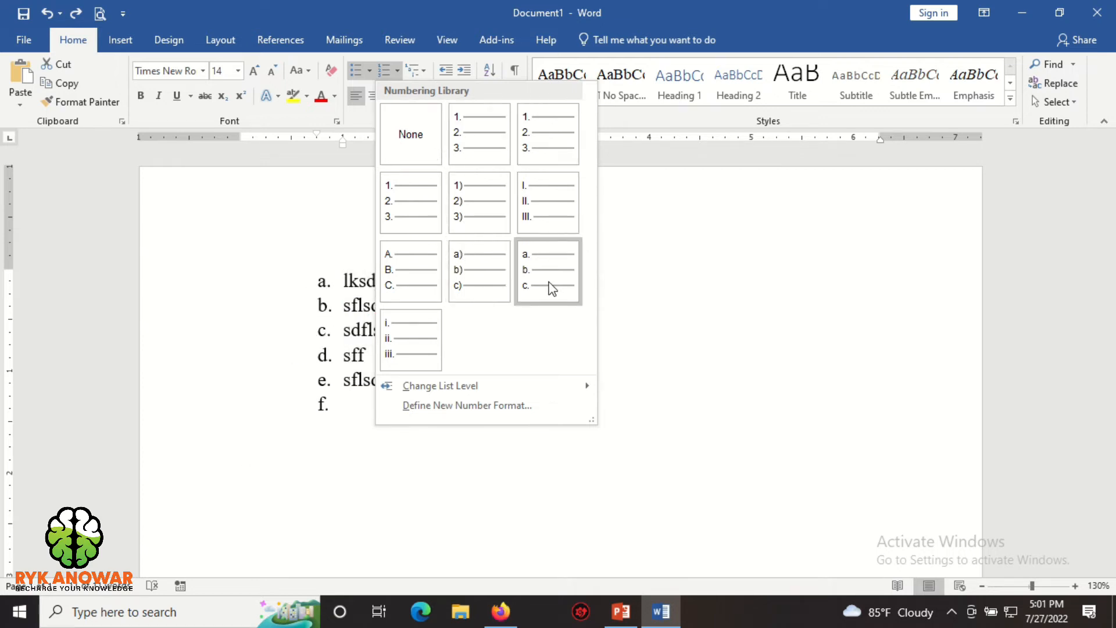
click(344, 435)
- Convert the five check-mark items with text into a numbered list using the library's 1., 2., 3. format
click(251, 263)
drag(250, 263, 374, 399)
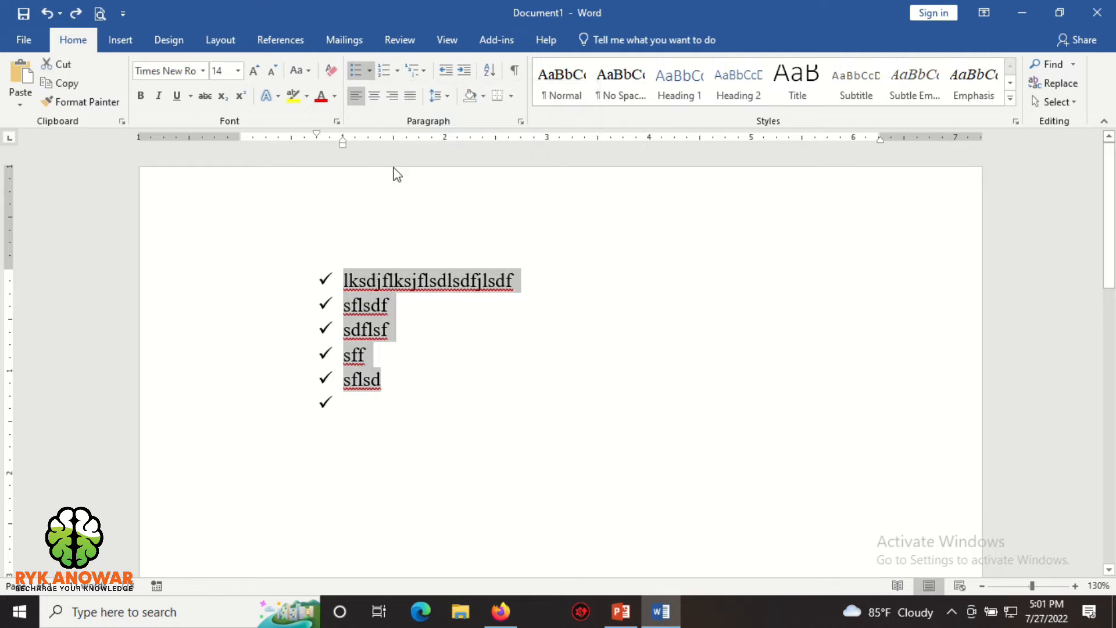
click(388, 71)
click(398, 71)
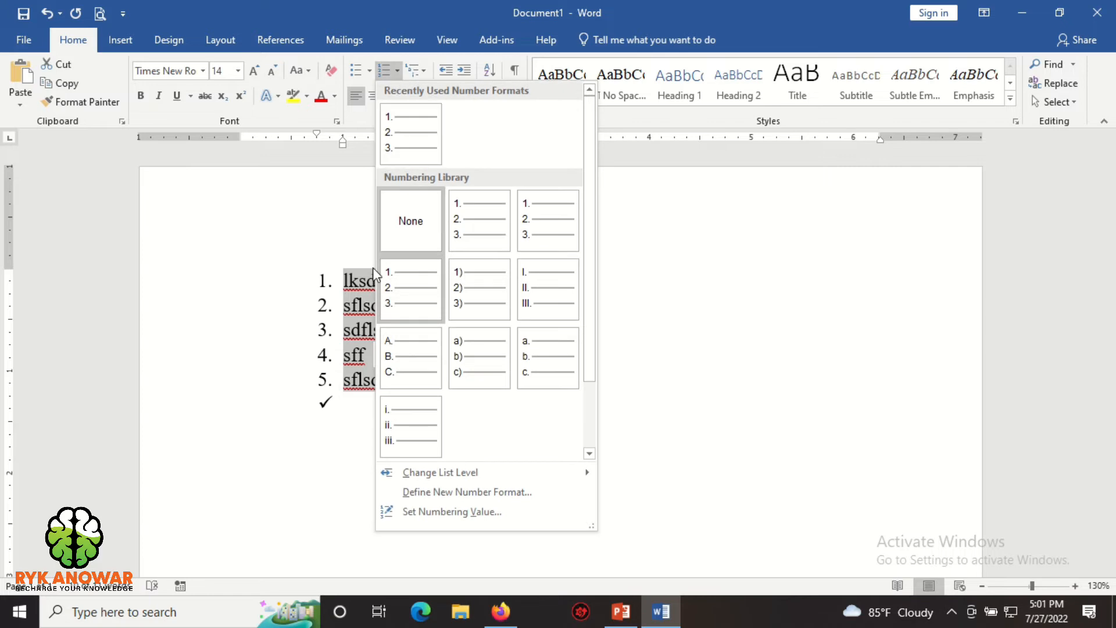
click(465, 243)
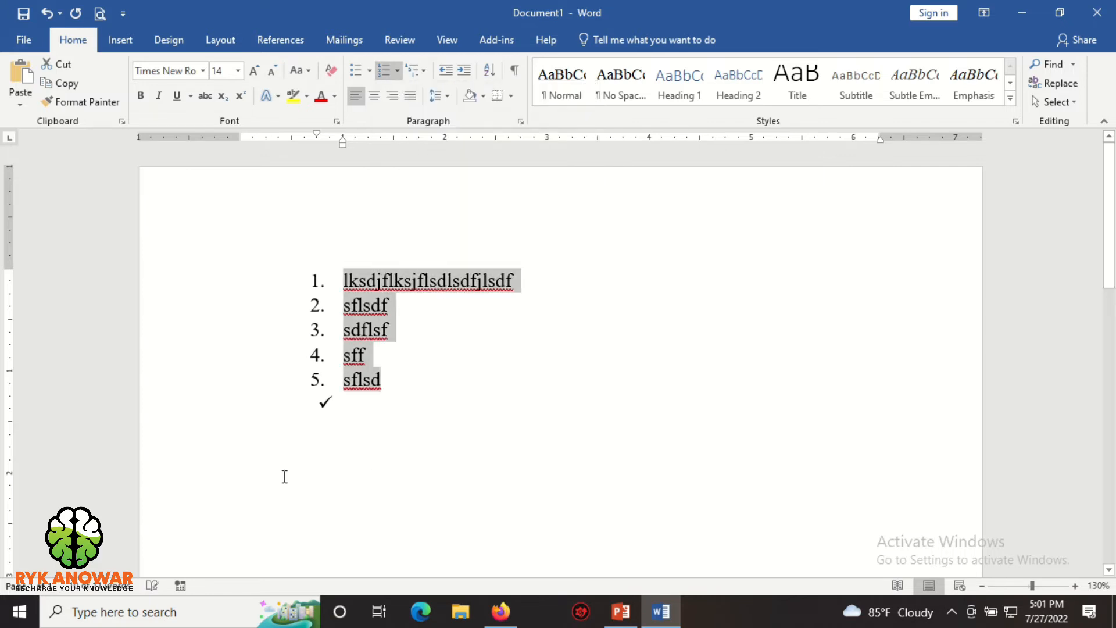
- End the numbered list after sflsd and add the plain paragraphs "quick jflksj alskfj slkfjlsdf" and "sfksdjflsdjf lsfsd"
click(447, 394)
key(Return)
key(Return)
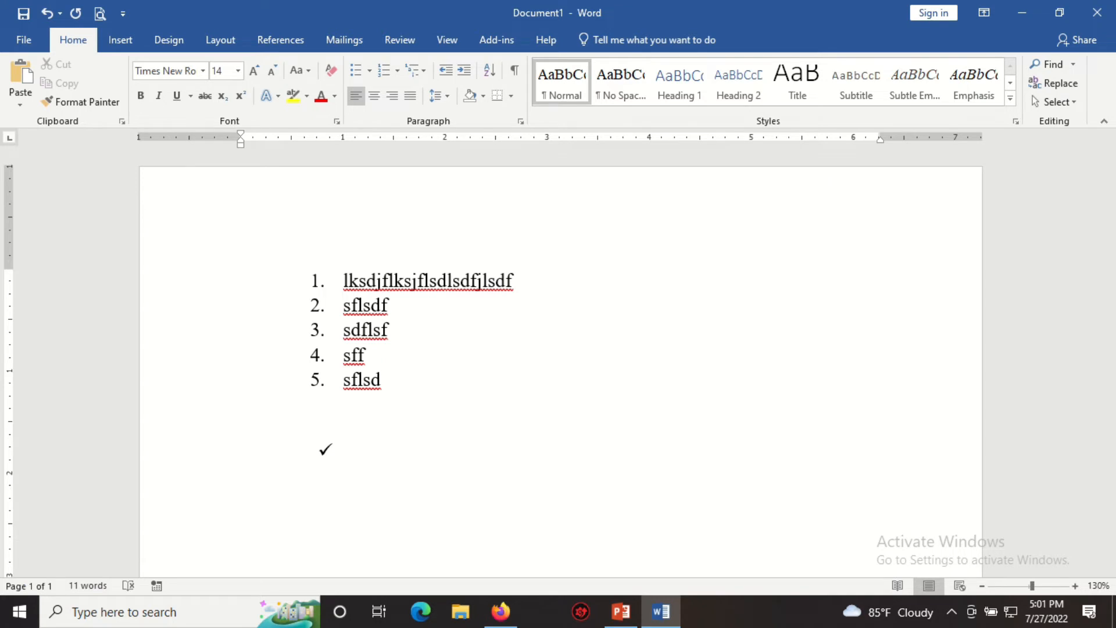
text(q)
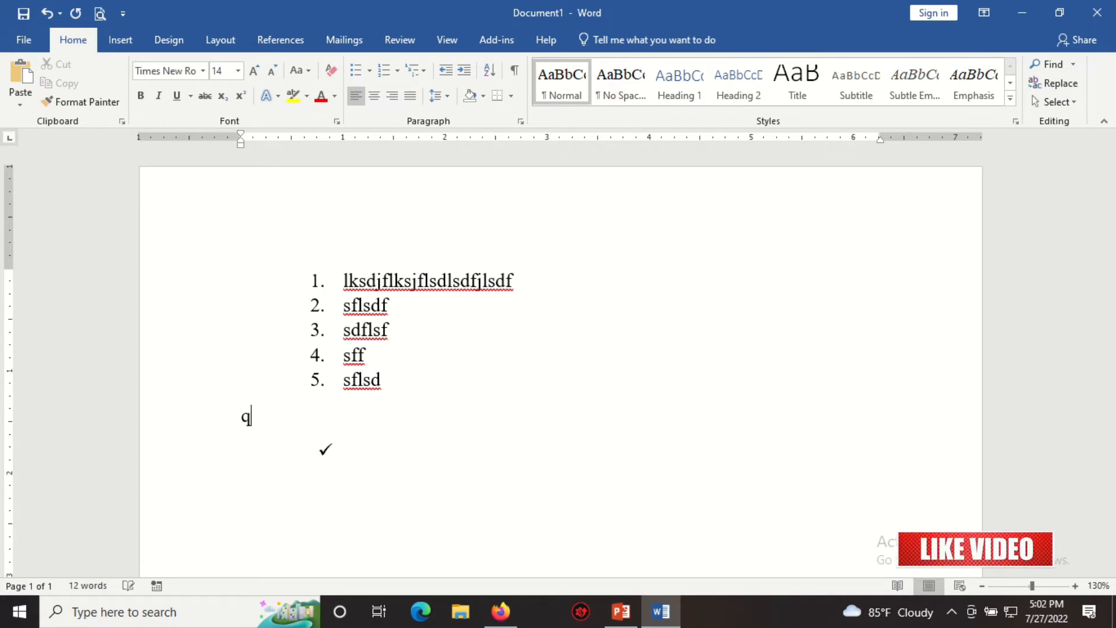
text(uick jflksj)
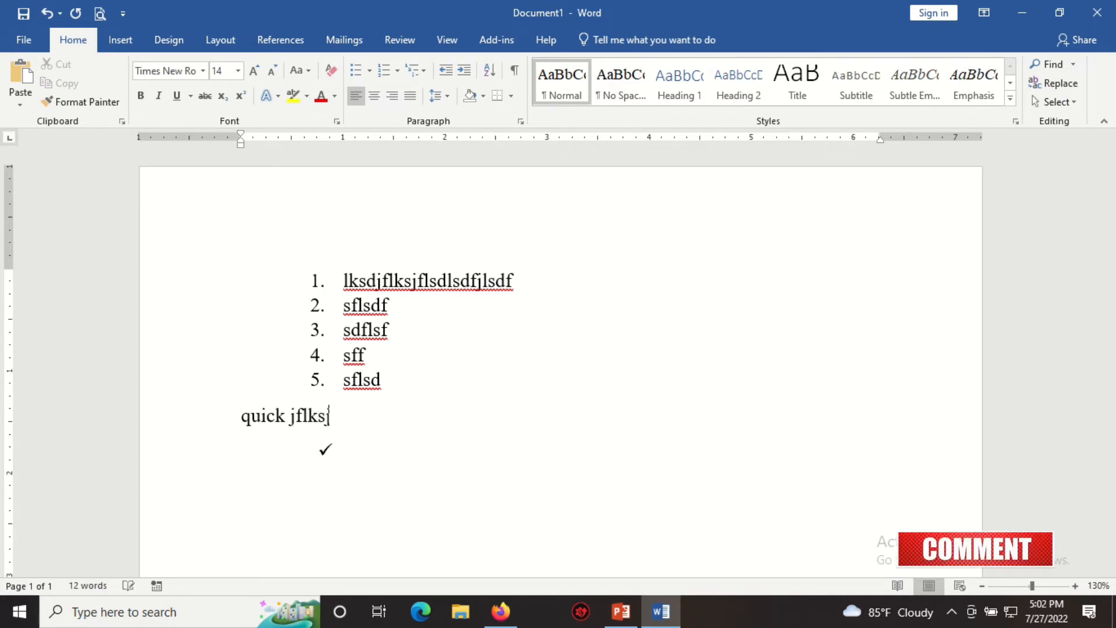
text( alskfj slkfjlsdf)
key(Return)
text(sfksdjflsdjf lsfsd)
key(Return)
- Leave two blank lines, add the paragraph "lsjflsjf sldfjsldf" and place the cursor at its end
key(Return)
key(Return)
text(lsjflsjf sldfjsldf)
key(Return)
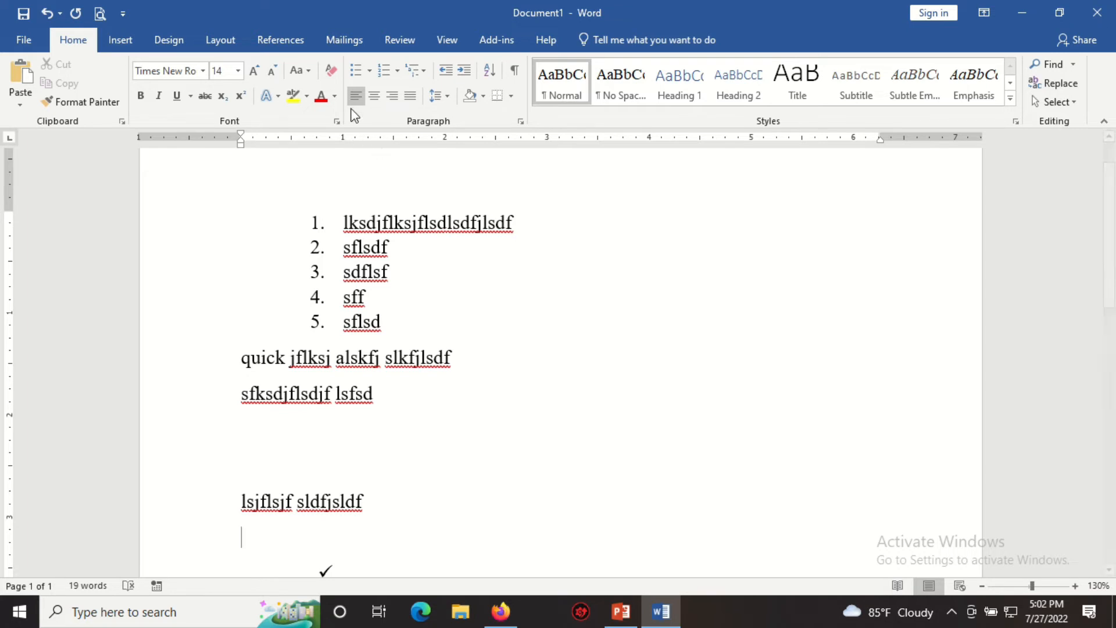
click(401, 497)
click(397, 70)
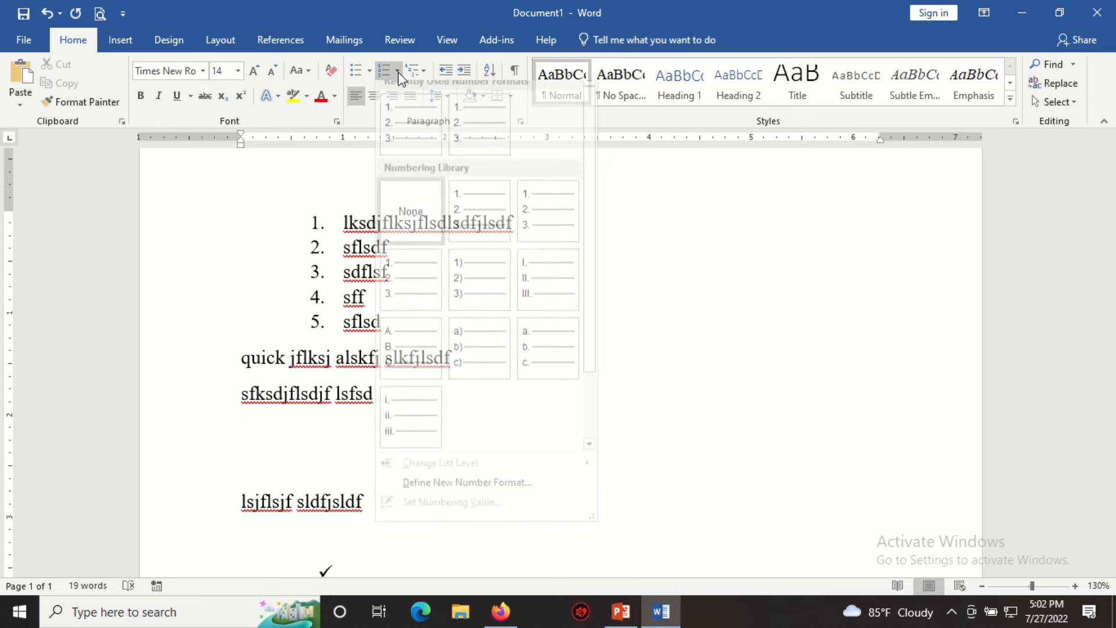
click(498, 491)
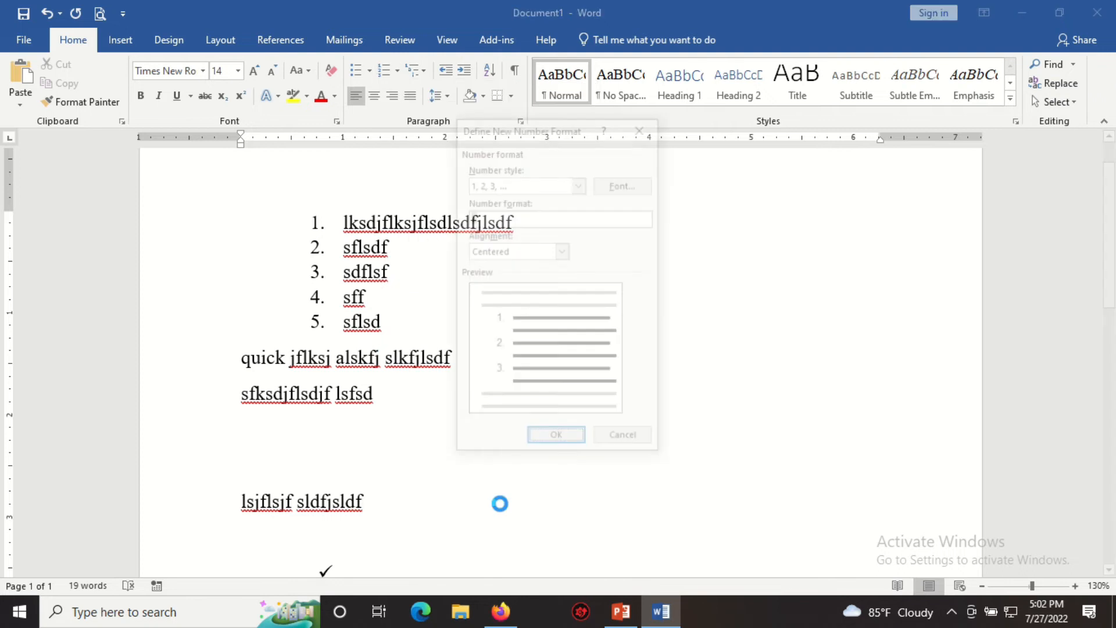
click(627, 443)
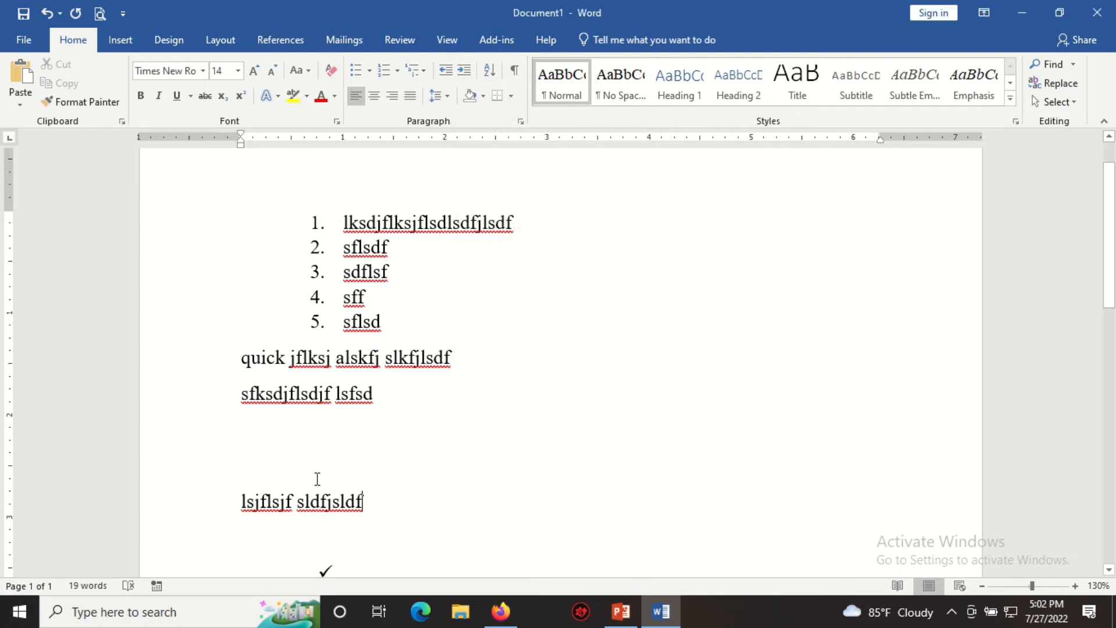
- Number the line "lsjflsjf sldfjsldf" in the 1., 2., 3. format and set its numbering value to 6
click(397, 70)
click(405, 125)
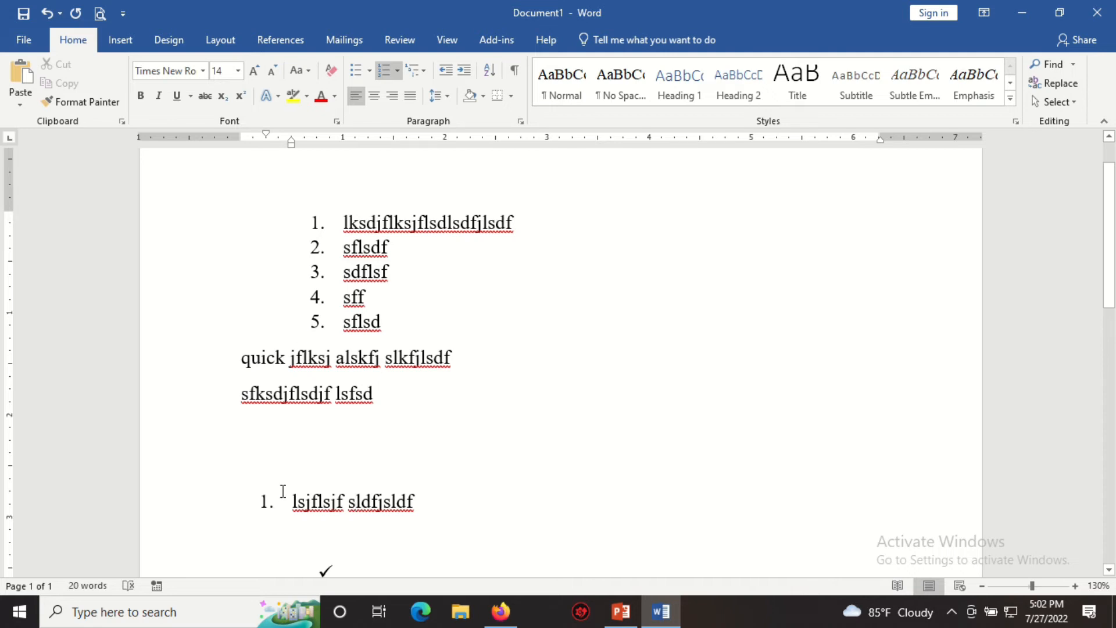
click(397, 70)
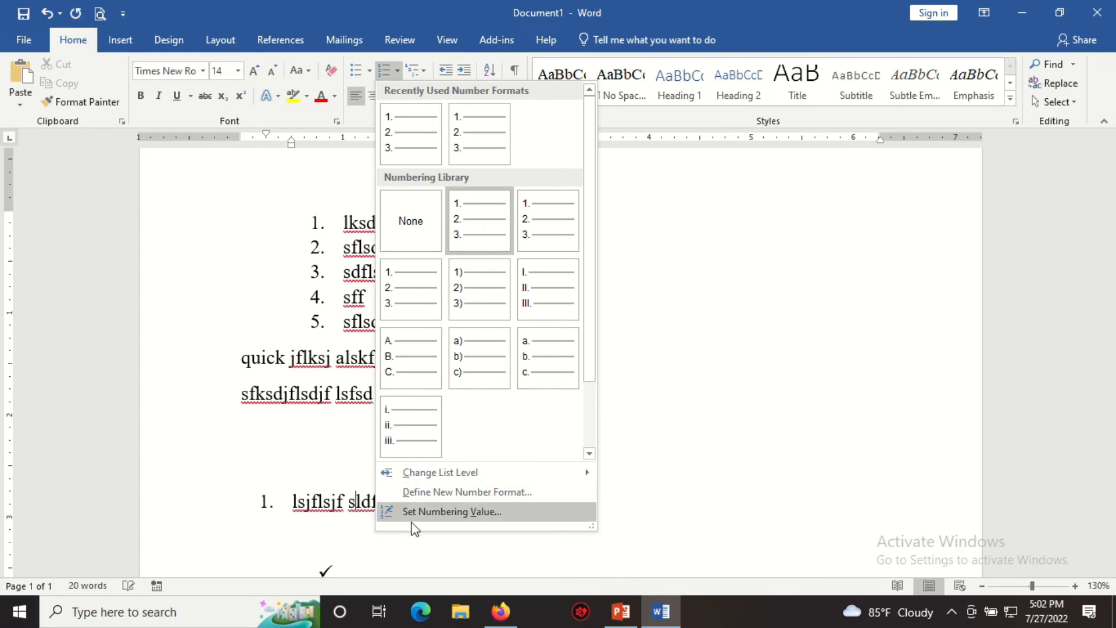
click(455, 512)
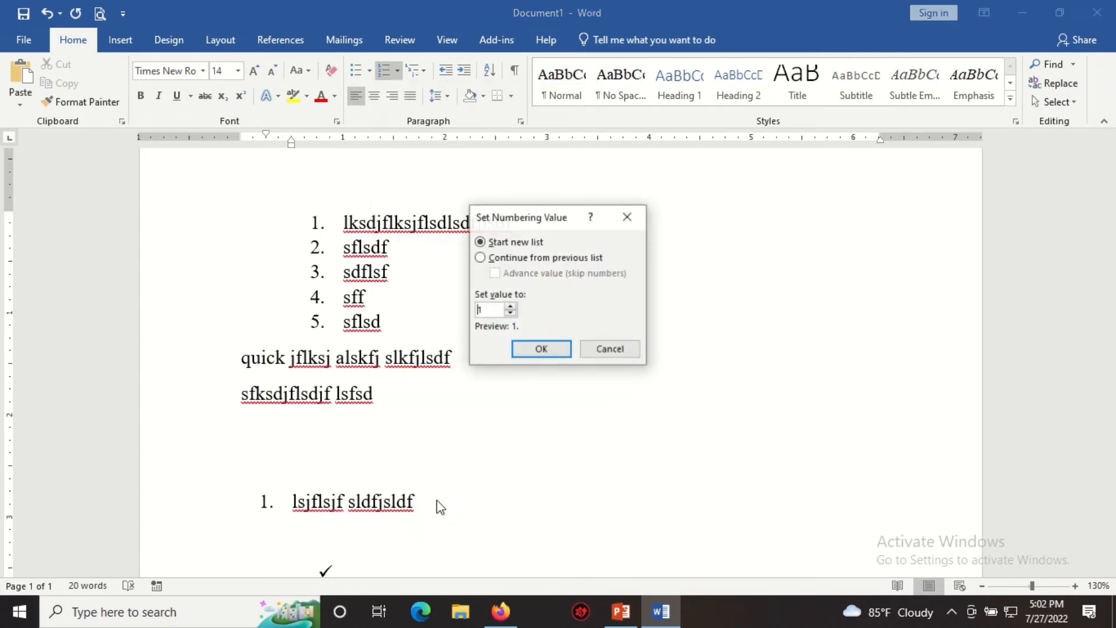
click(511, 307)
click(511, 307)
click(511, 308)
click(543, 351)
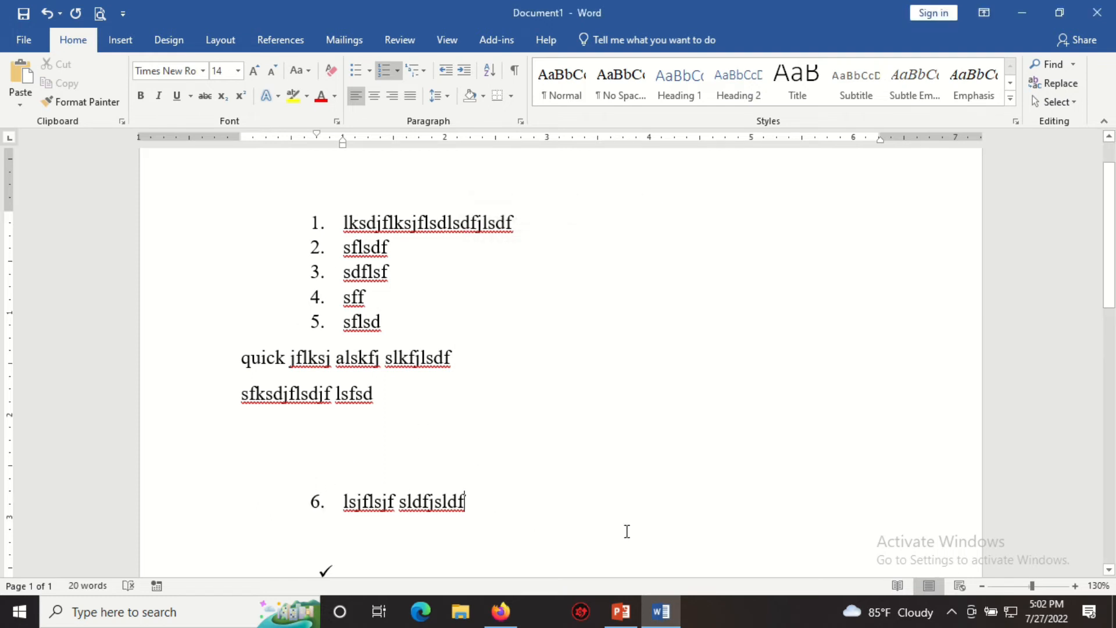
- Continue the numbered list below item 6 with "lkds;fsd", "fsdf;sdf", "sdfsdf" and "s"
key(Return)
text(lkds;fsd)
key(Return)
text(fsdf;sdf)
key(Return)
text(sdfsdf)
key(Return)
text(s)
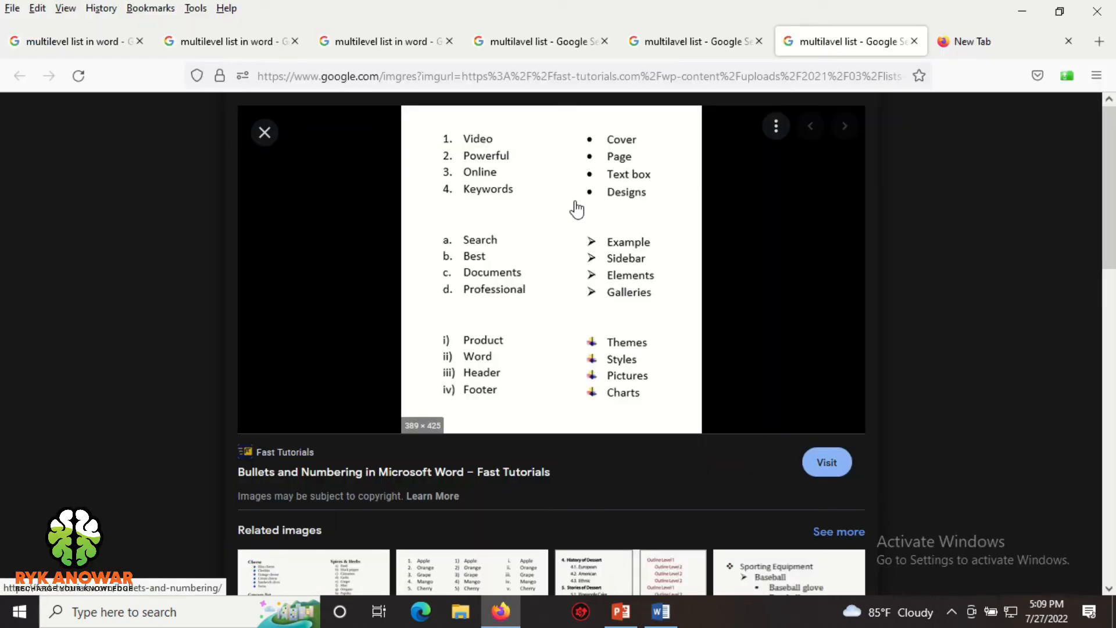
- Examine the weekday multilevel list example in Firefox and return to the Word document
click(171, 41)
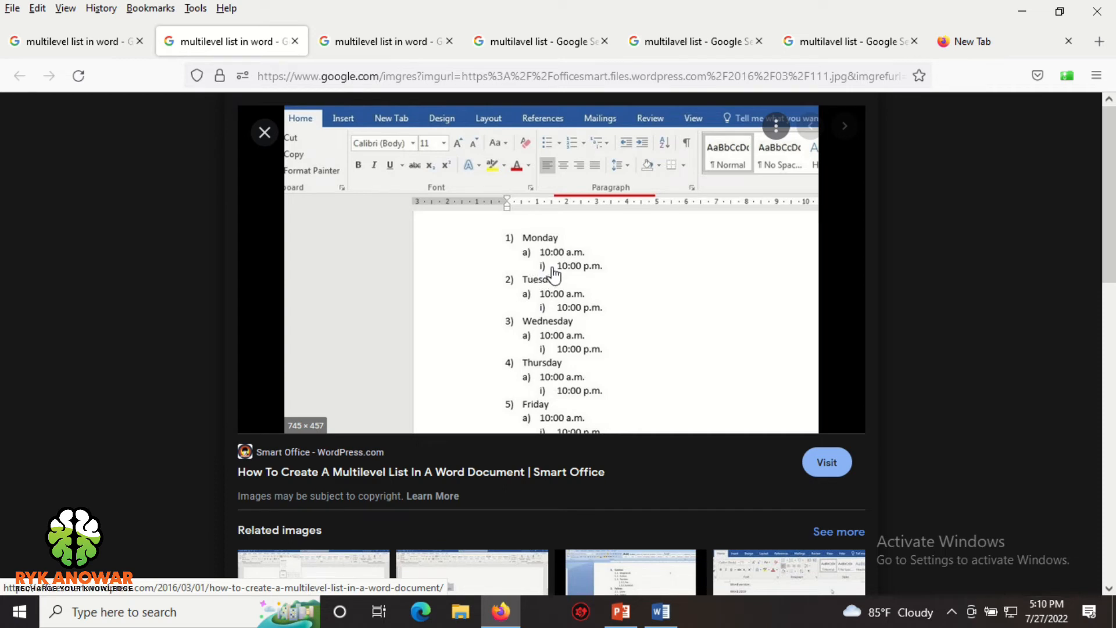
click(661, 612)
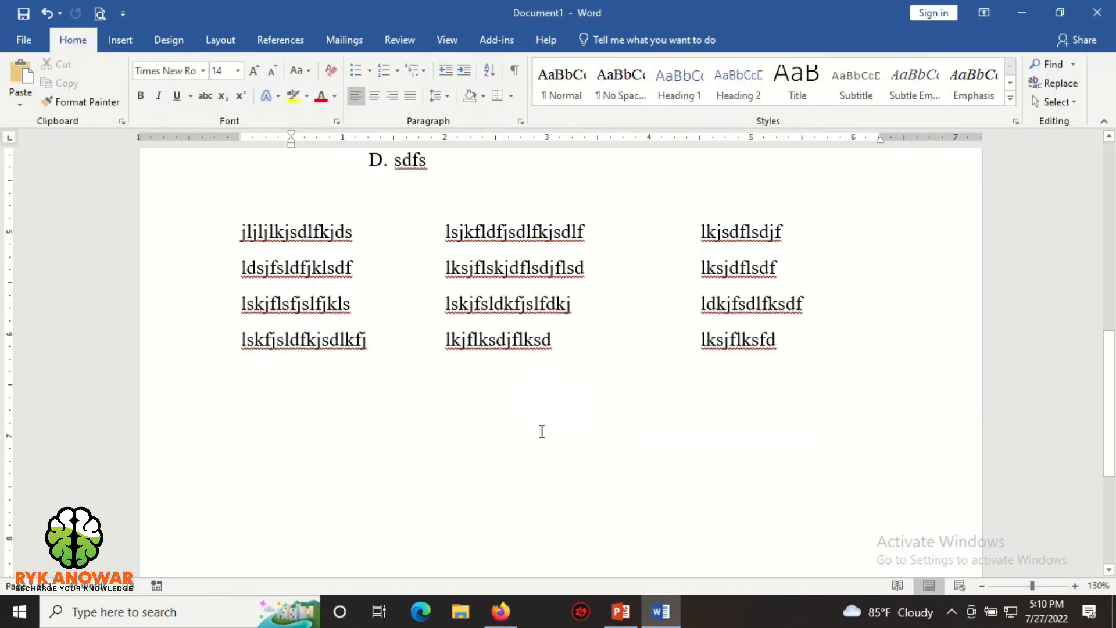
scroll(542, 430, down, 3)
scroll(451, 375, down, 1)
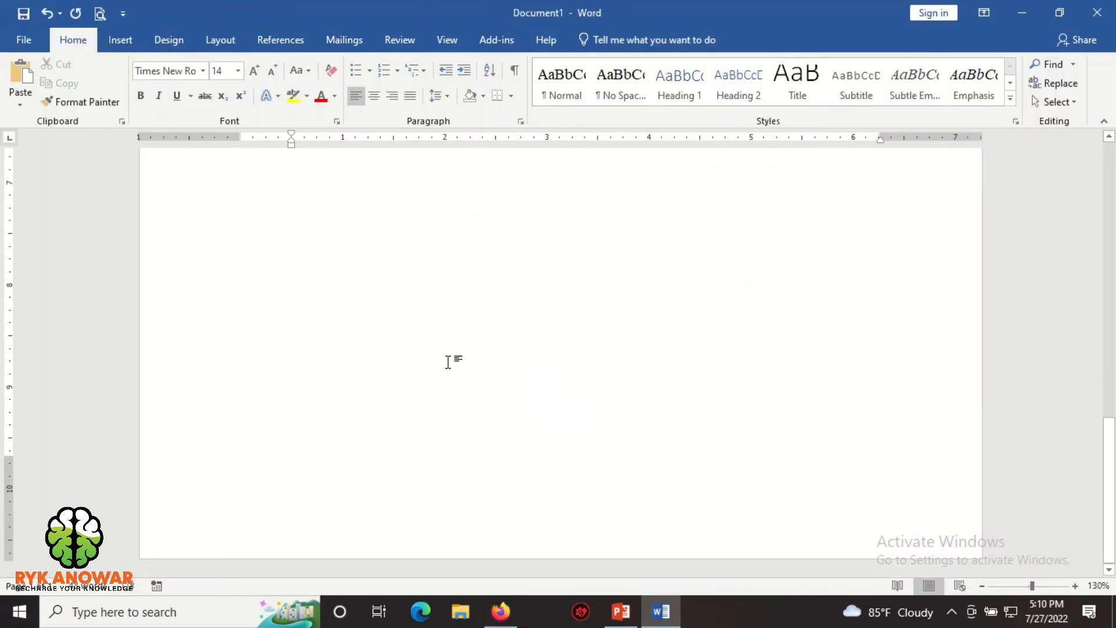
- Start defining a new multilevel list and set the level 1 number style to "1st, 2nd, 3rd ..."
click(425, 70)
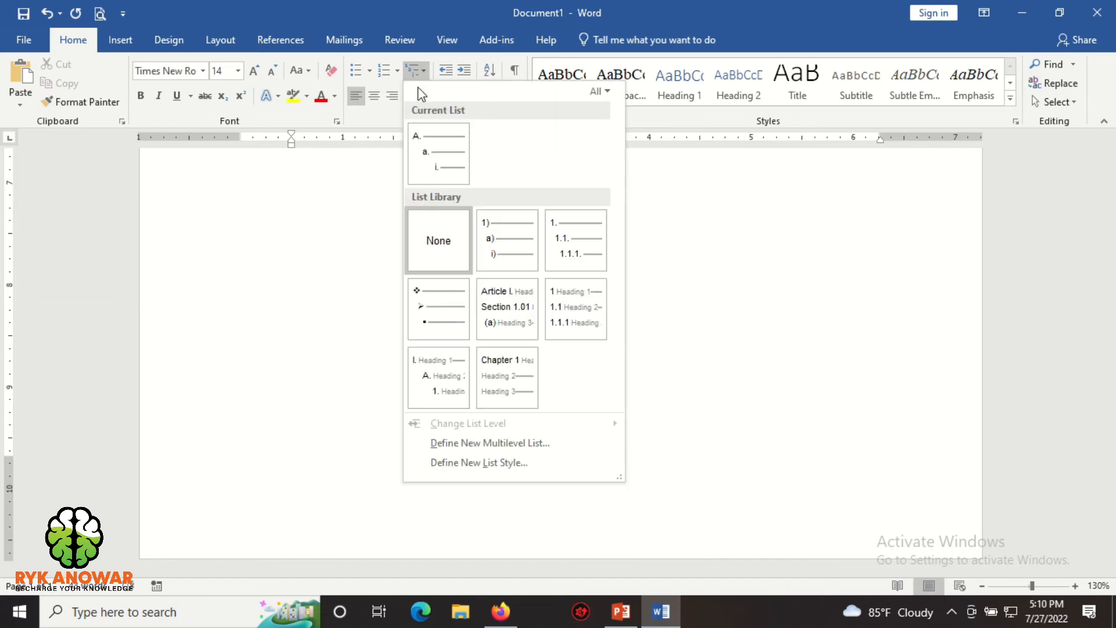
mouse_move(414, 141)
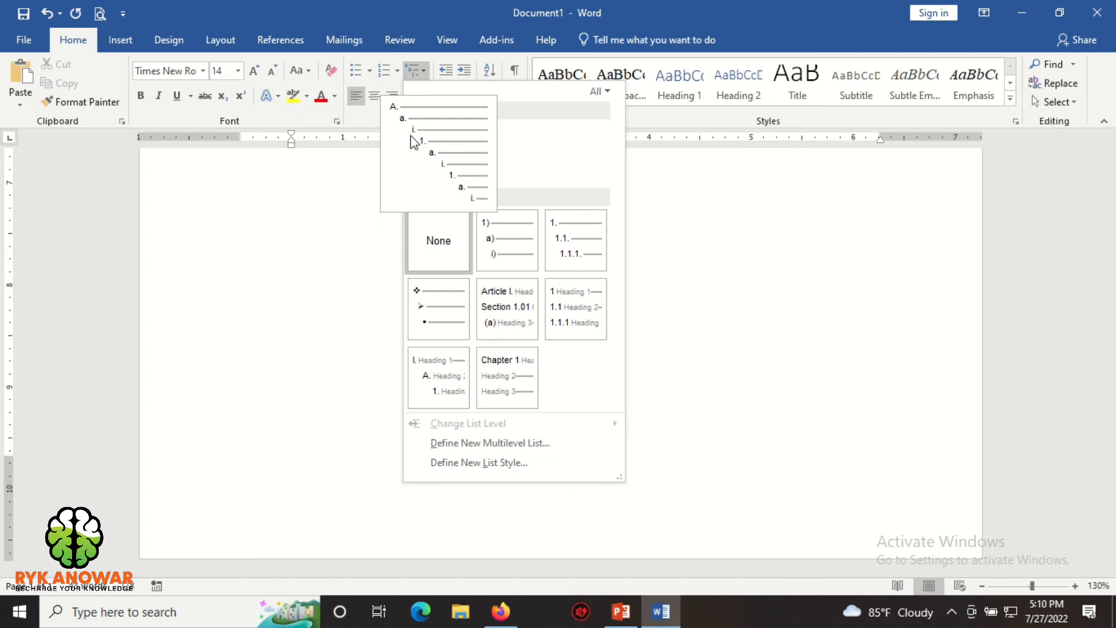
mouse_move(493, 246)
mouse_move(436, 294)
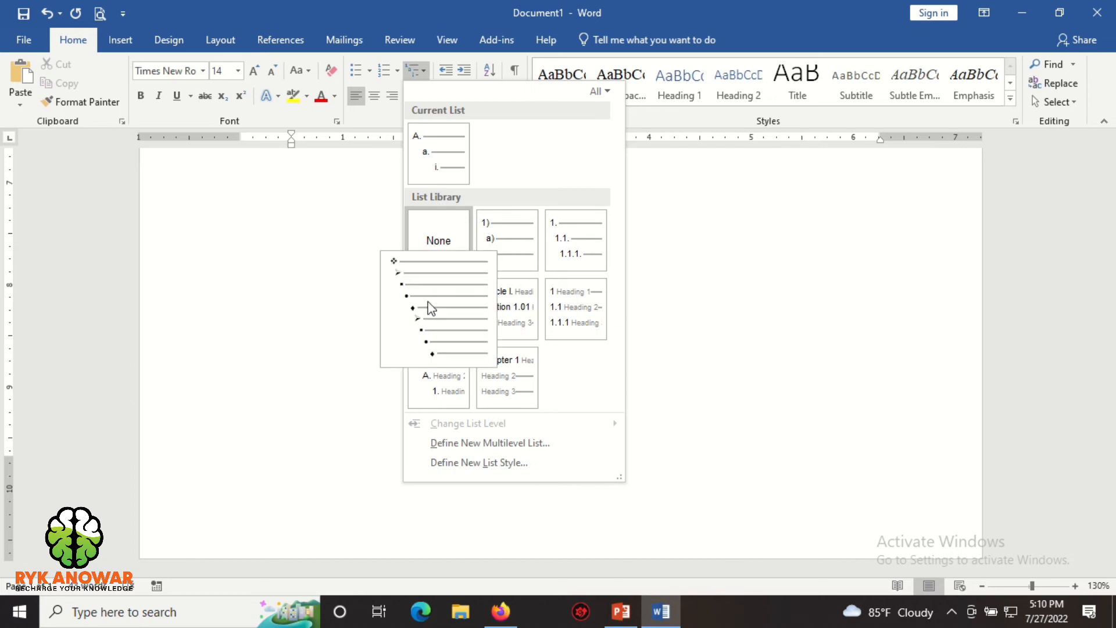
mouse_move(522, 259)
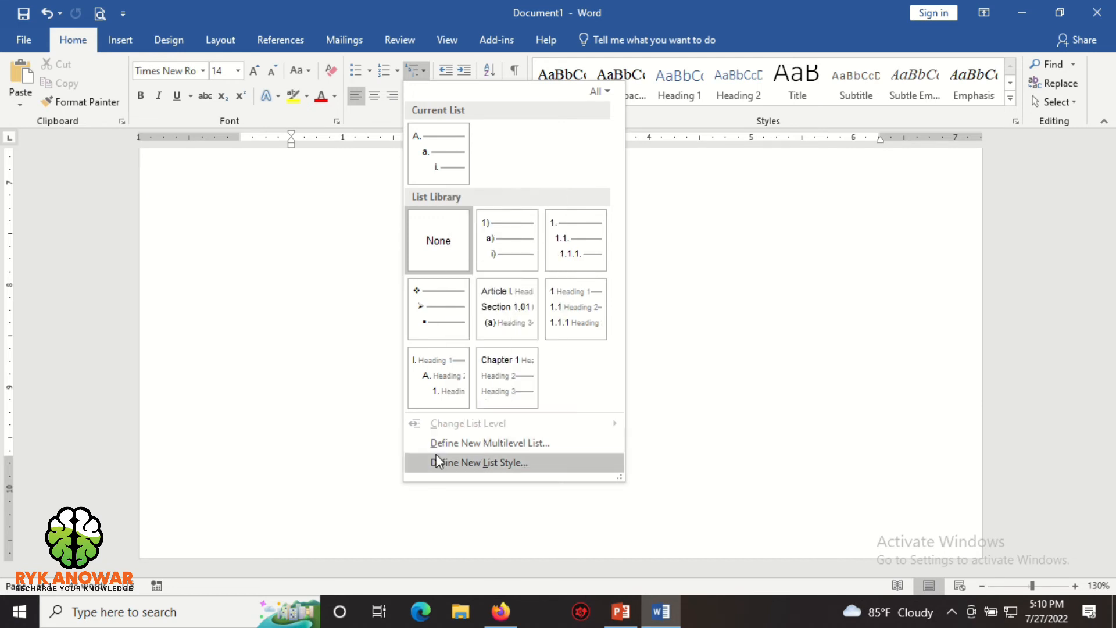
click(538, 450)
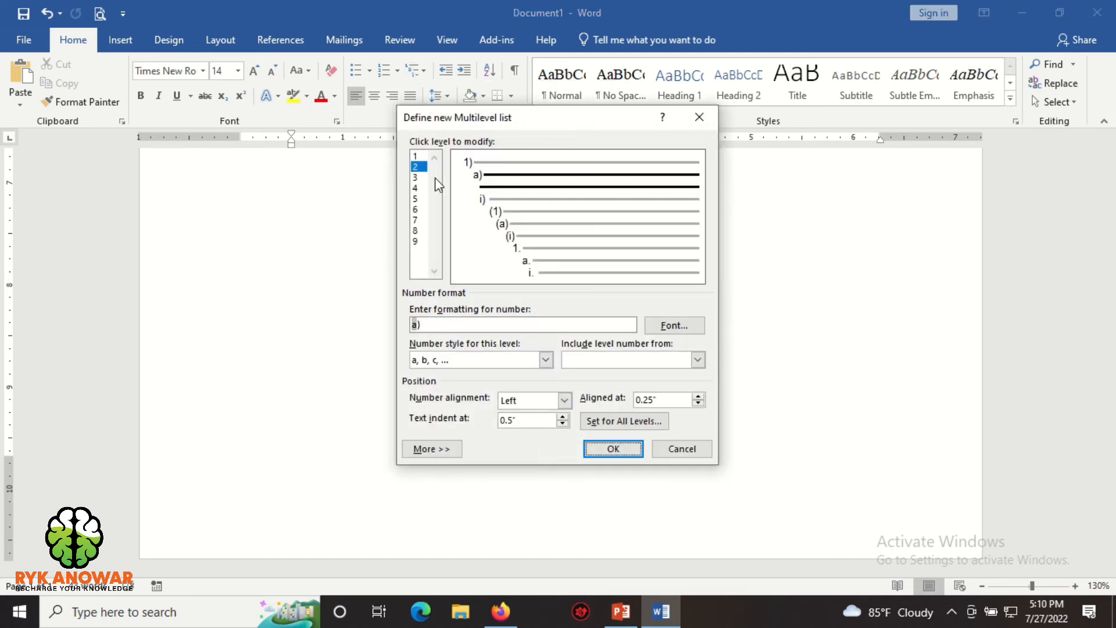
click(418, 156)
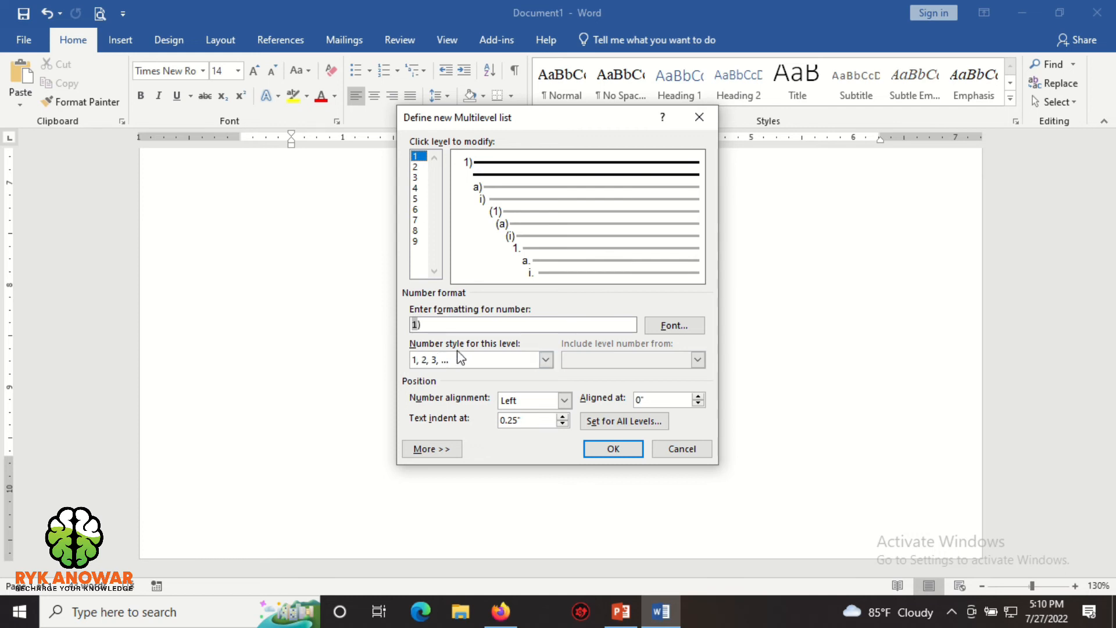
click(546, 359)
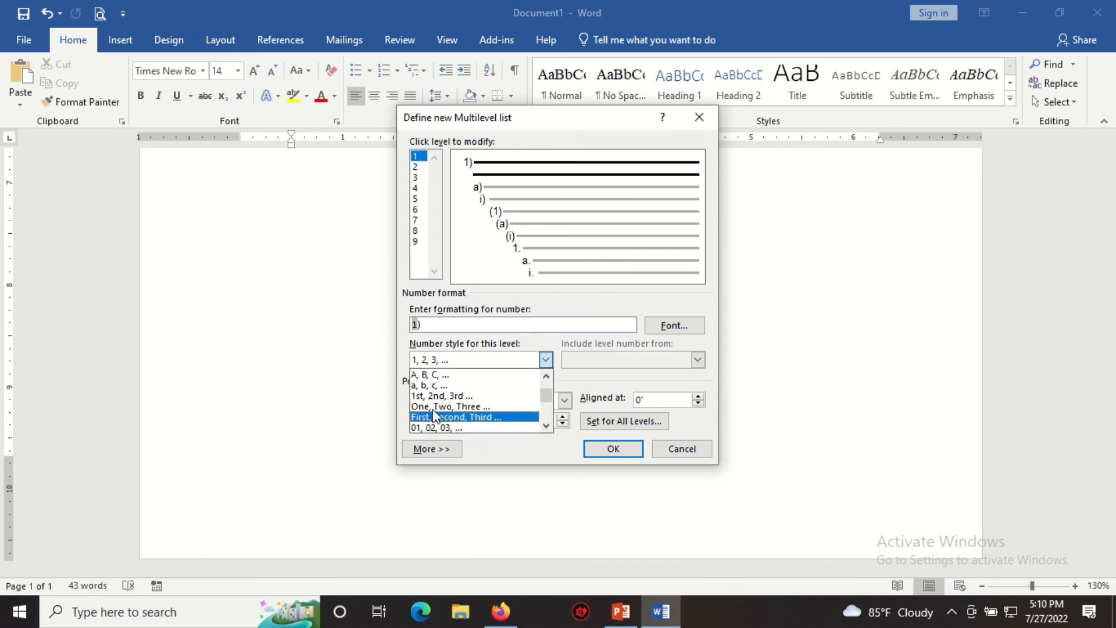
click(451, 396)
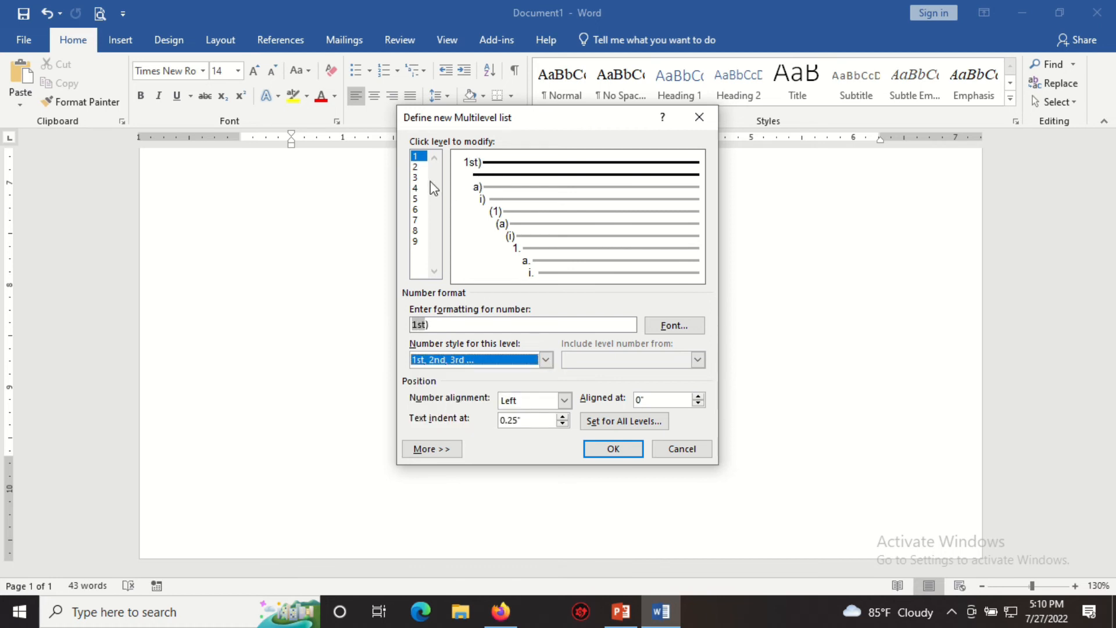
- Set the level 4 number style to the telephone bullet and finish defining the new multilevel list
click(419, 168)
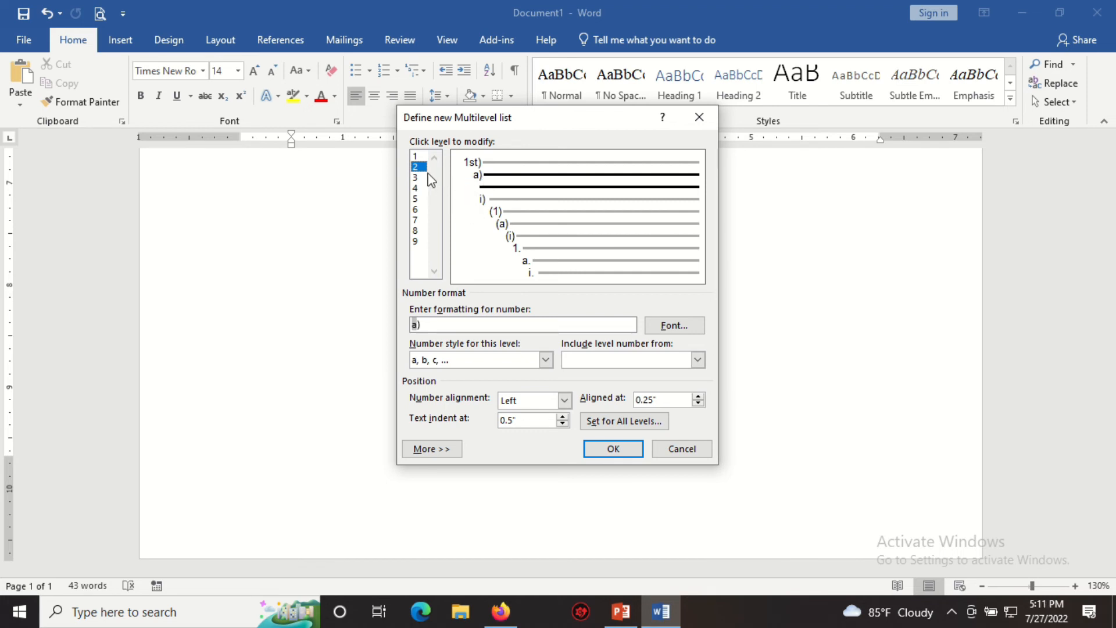
click(413, 178)
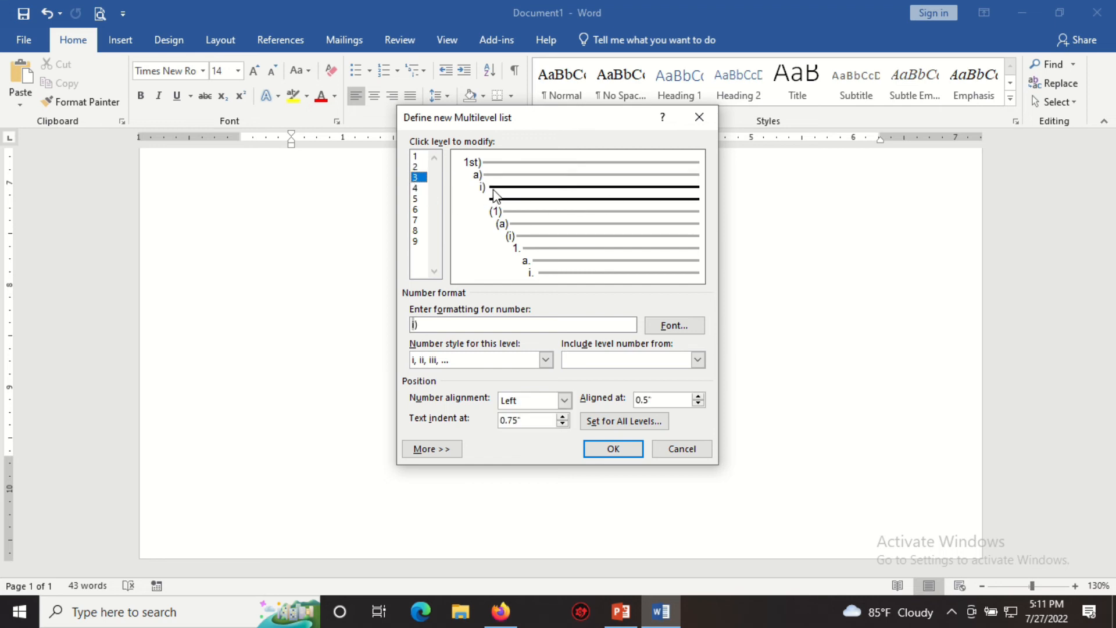
click(416, 188)
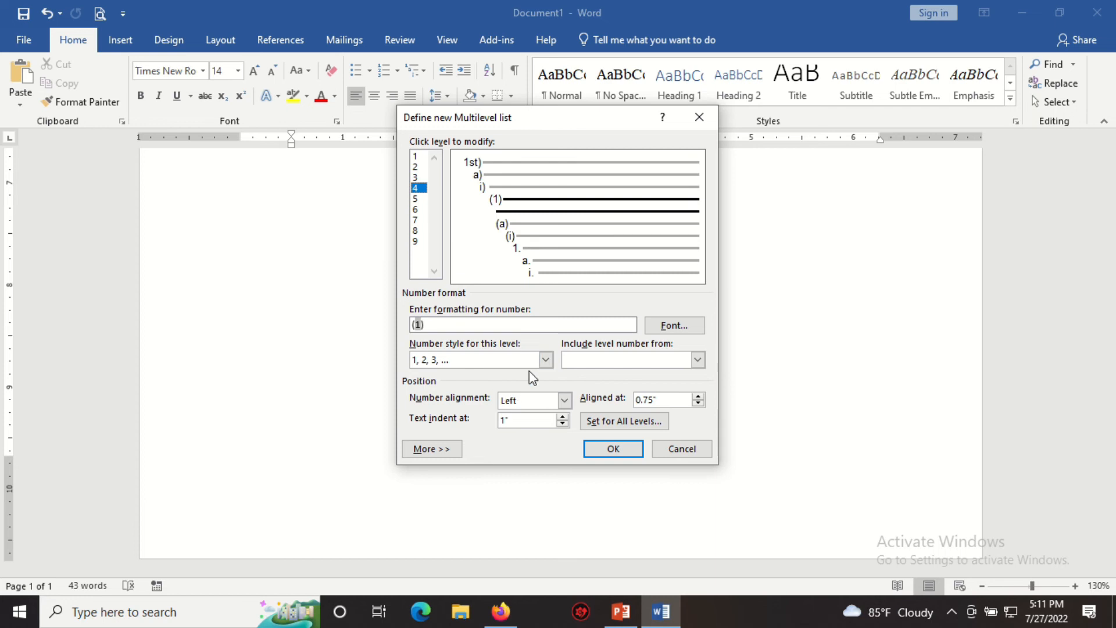
click(544, 360)
scroll(497, 395, down, 5)
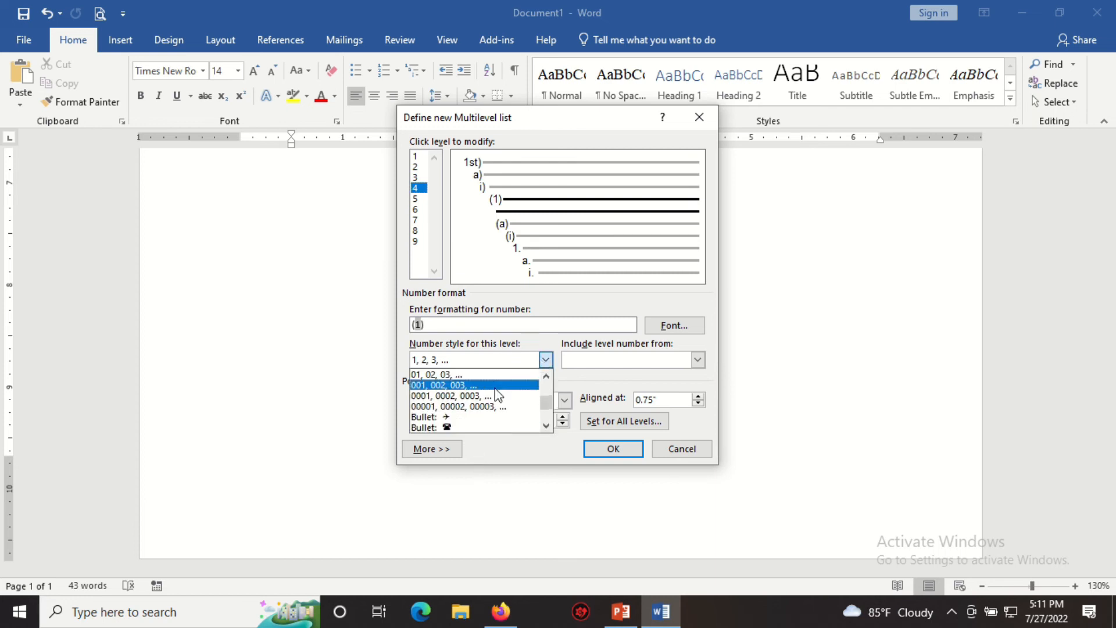
scroll(501, 397, up, 2)
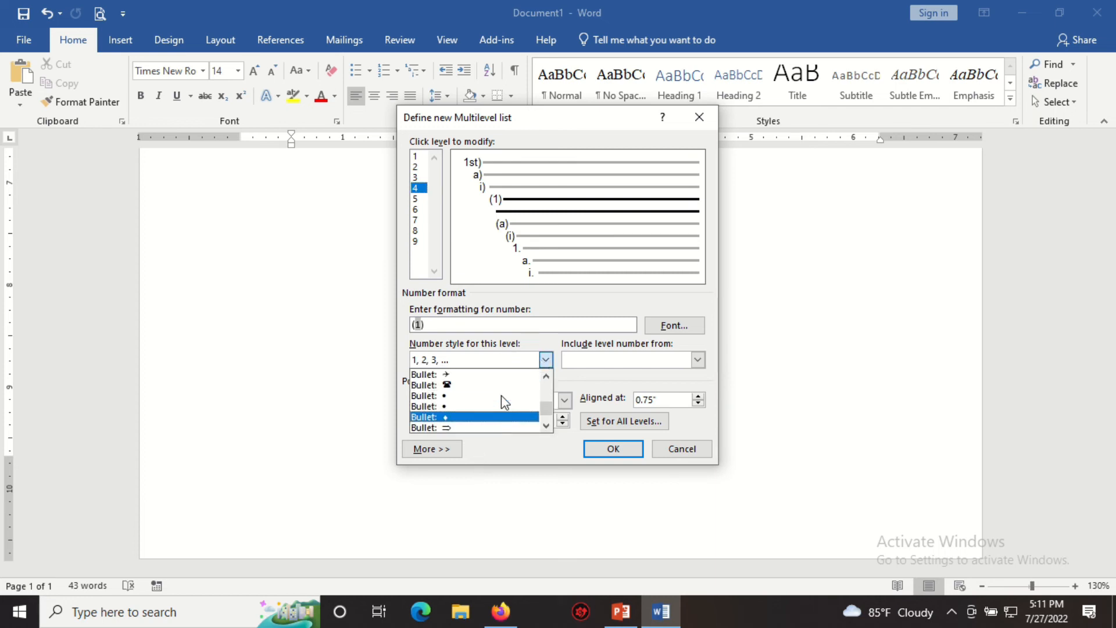
click(454, 386)
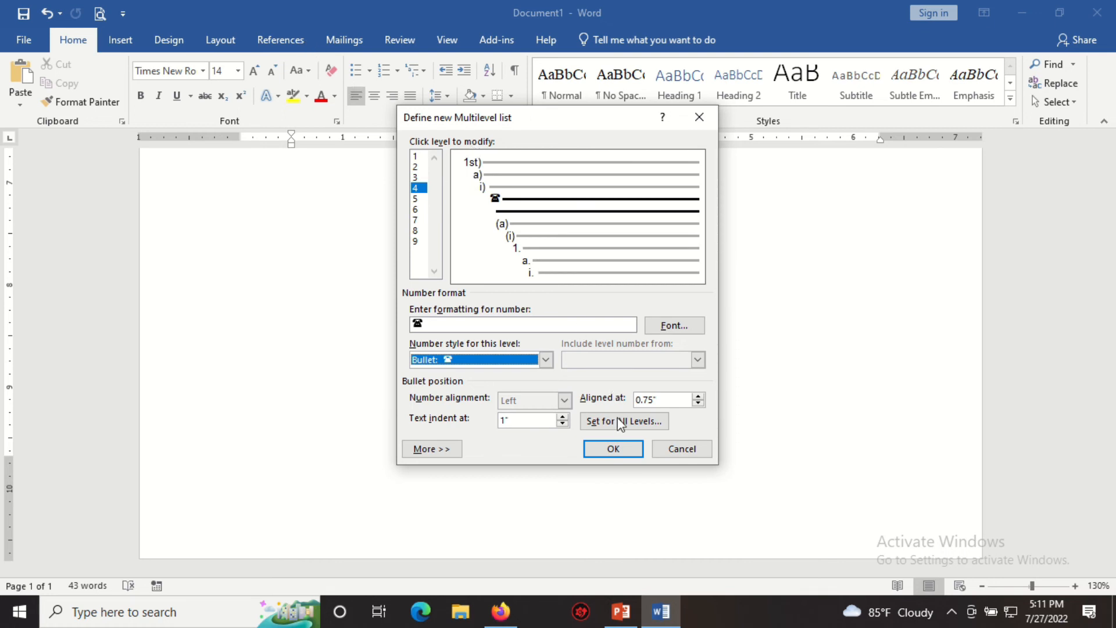
click(615, 451)
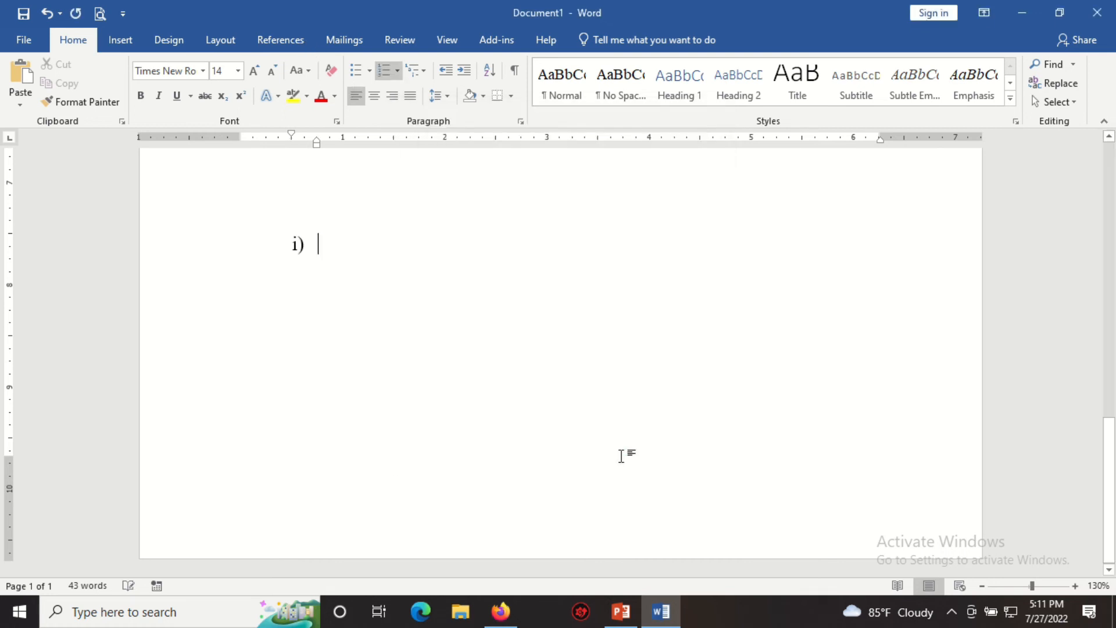
- Define a new list style from the current multilevel list, keeping the name Style1 and limiting it to this document
scroll(372, 375, up, 8)
scroll(349, 366, down, 9)
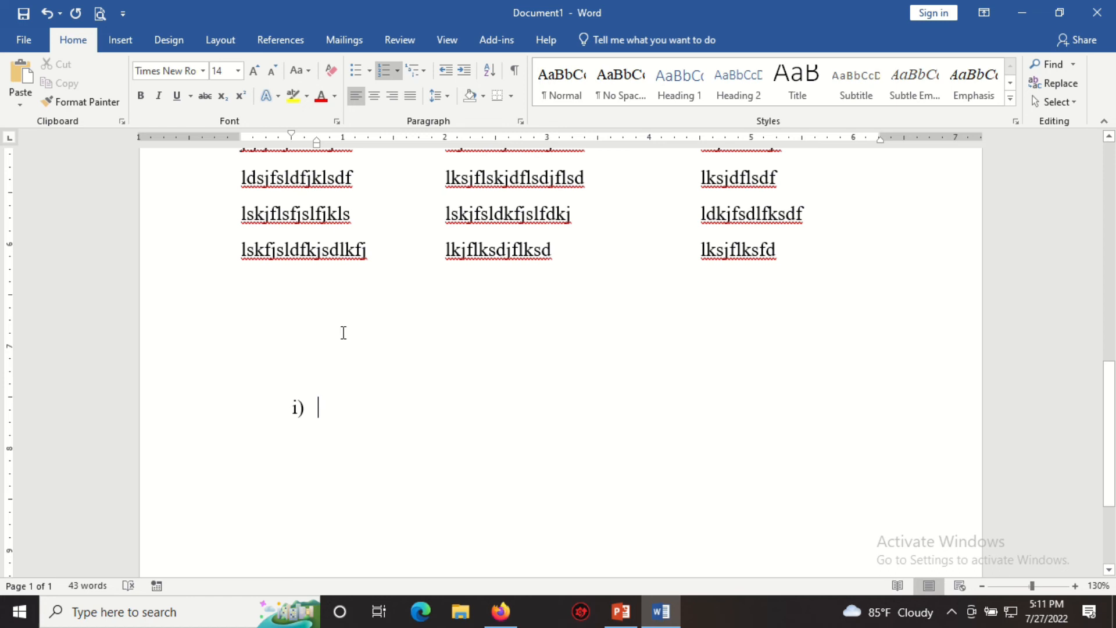
click(415, 70)
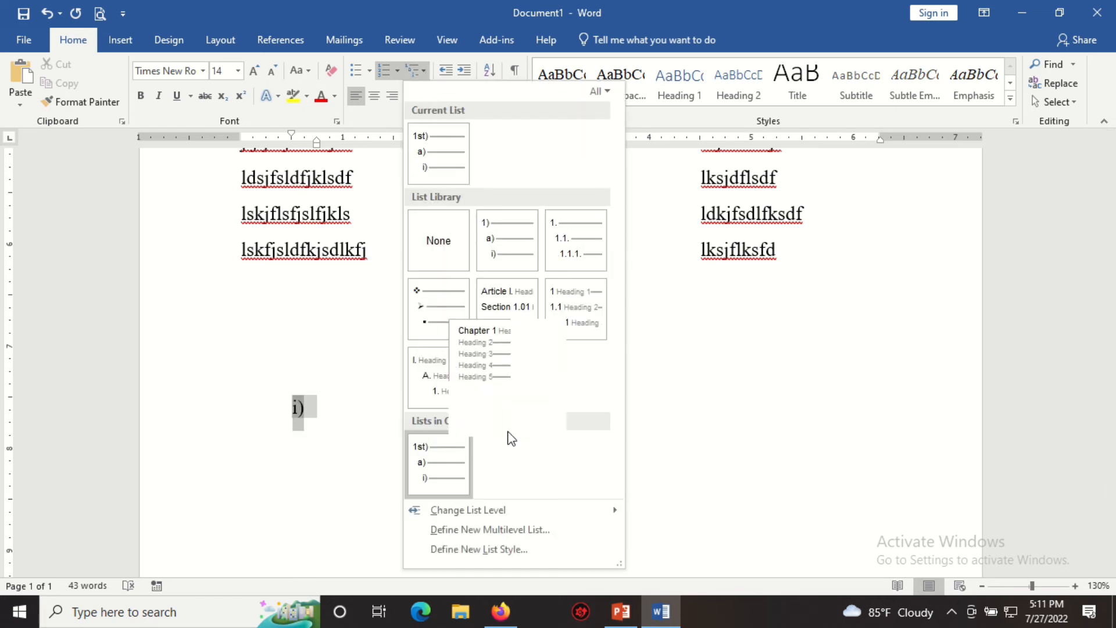
click(428, 549)
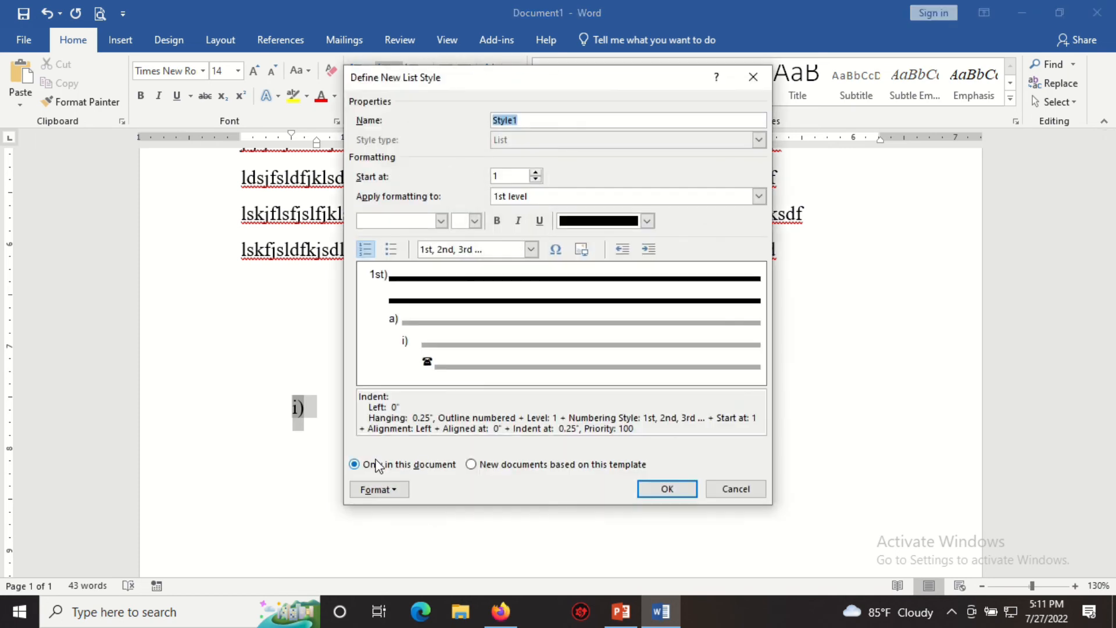
click(668, 490)
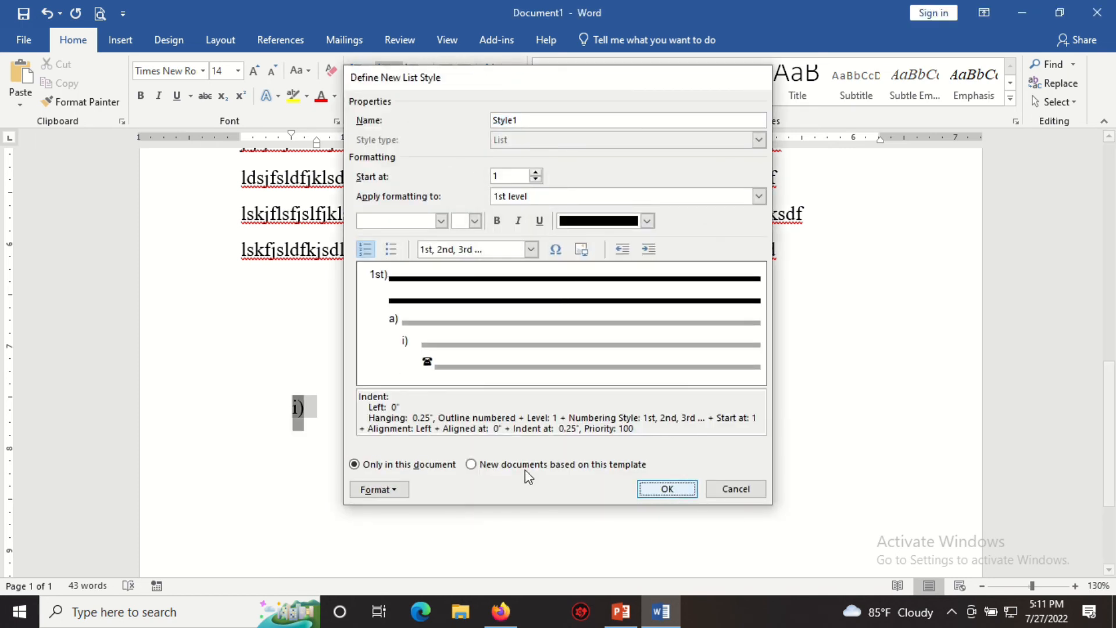
- Apply the new list style to the empty list line below the columns and promote that line to the first level
scroll(232, 419, up, 7)
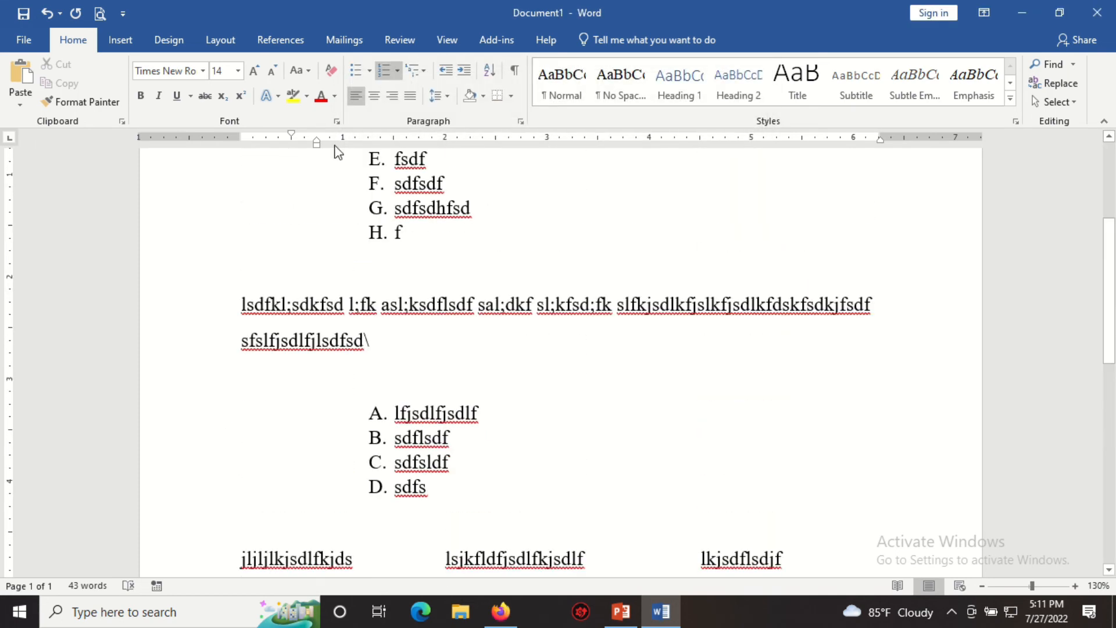
click(421, 72)
mouse_move(509, 238)
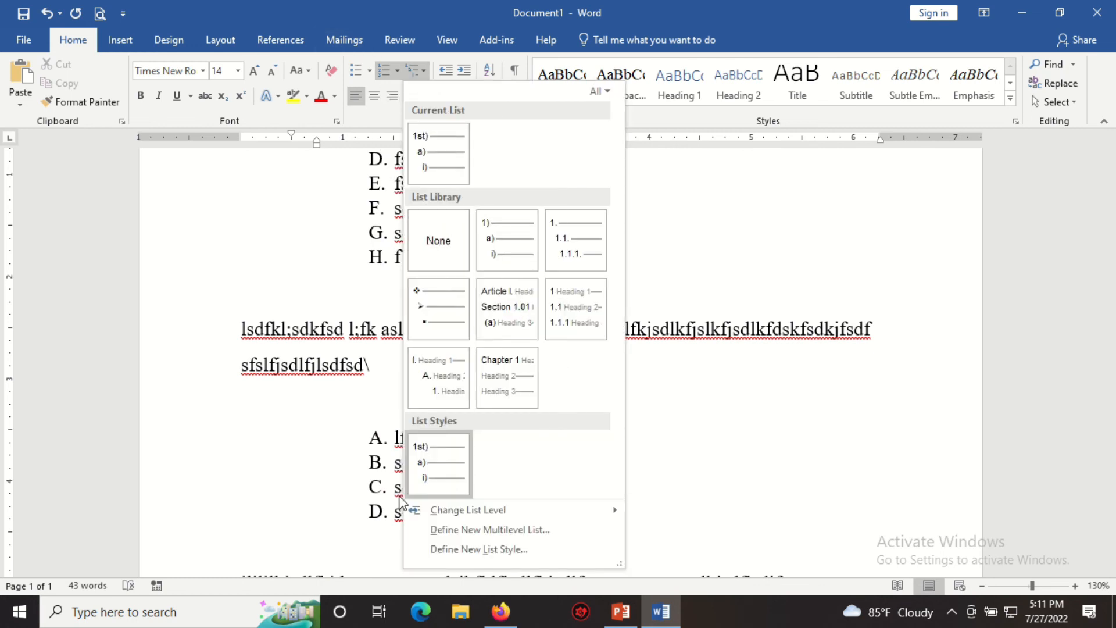
click(436, 470)
scroll(407, 436, down, 8)
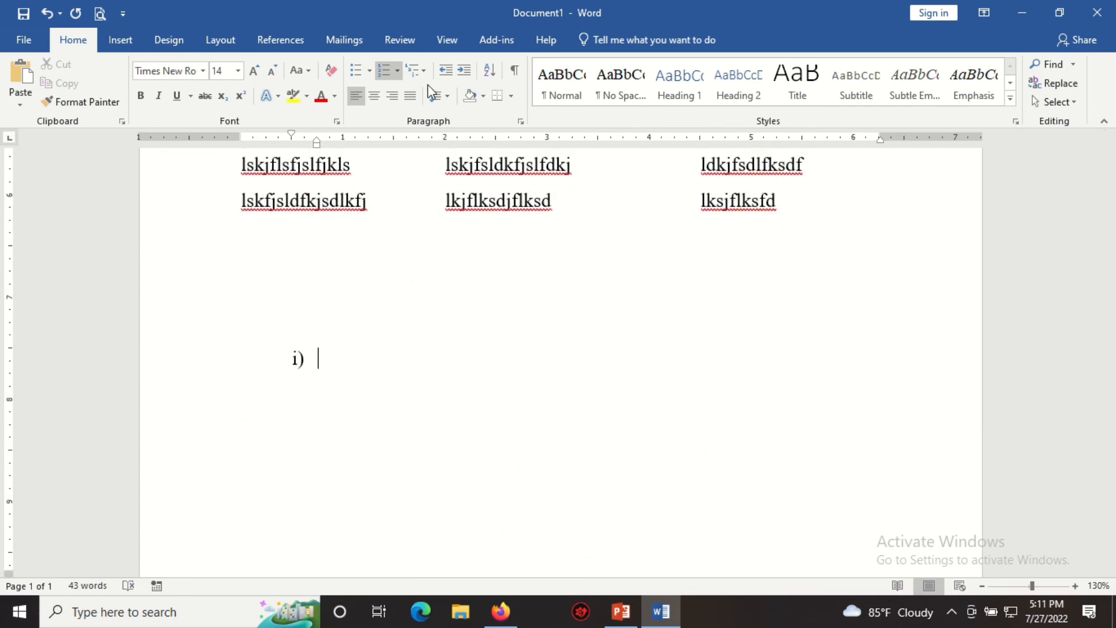
click(445, 71)
click(445, 71)
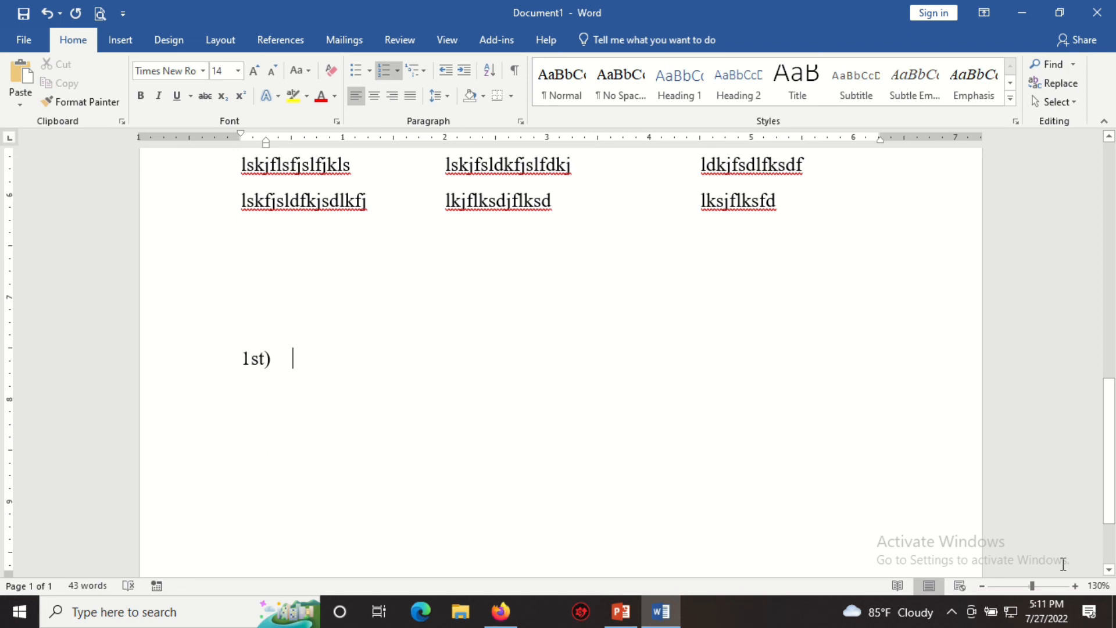
- Enter the first-level items "ldskjflskdfjlsdf", "fjsdlfsf", "sdfldsfjdsf", "sdflsdjf" and "sdf", and start another list line below them
text(ldskjflskdfjlsdf)
key(Return)
text(fjsdlfsf)
key(Return)
text(sdfldsfjdsf)
key(Return)
text(sdflsdjf)
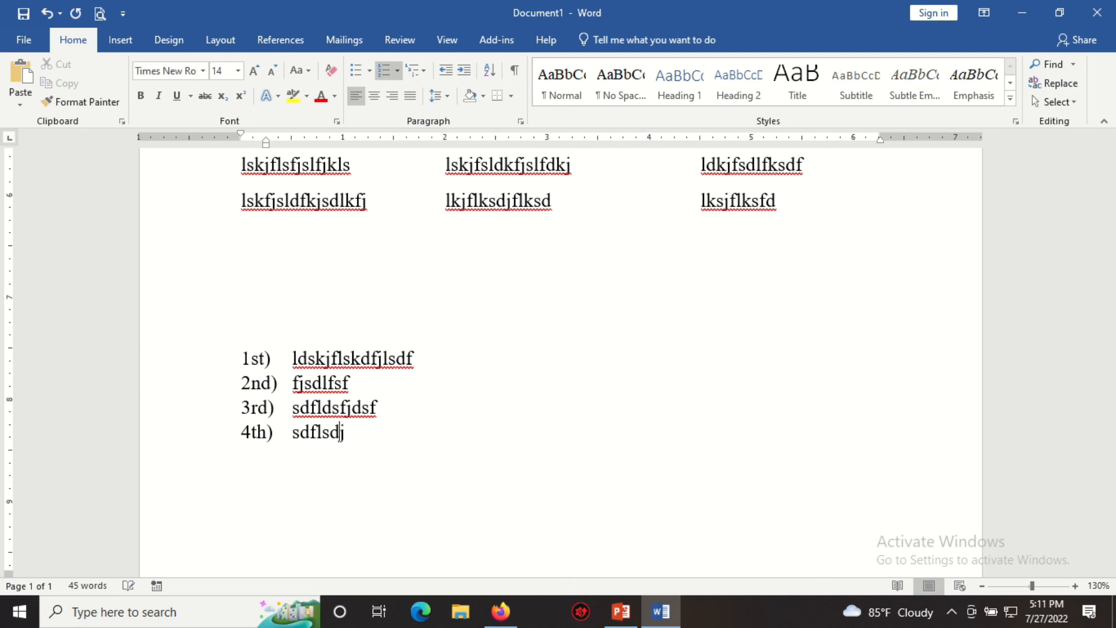
key(Return)
text(sdf)
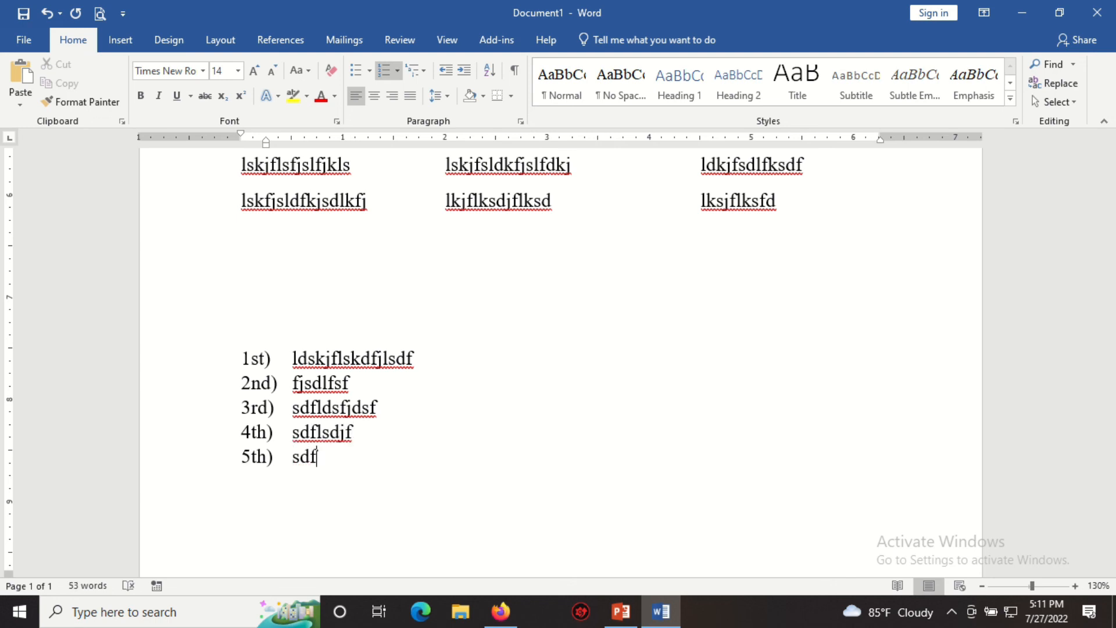
key(Return)
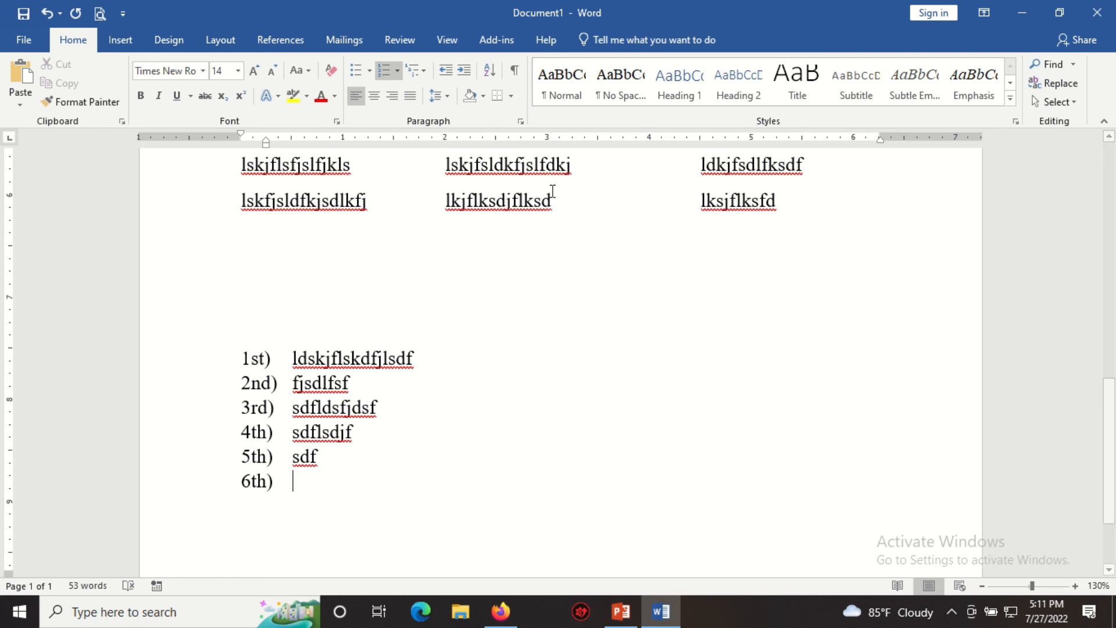
- Demote the new line to the second level and enter the items ";k;flfdg", ";lfdgdfg;" and ";lfksd;f"
click(458, 72)
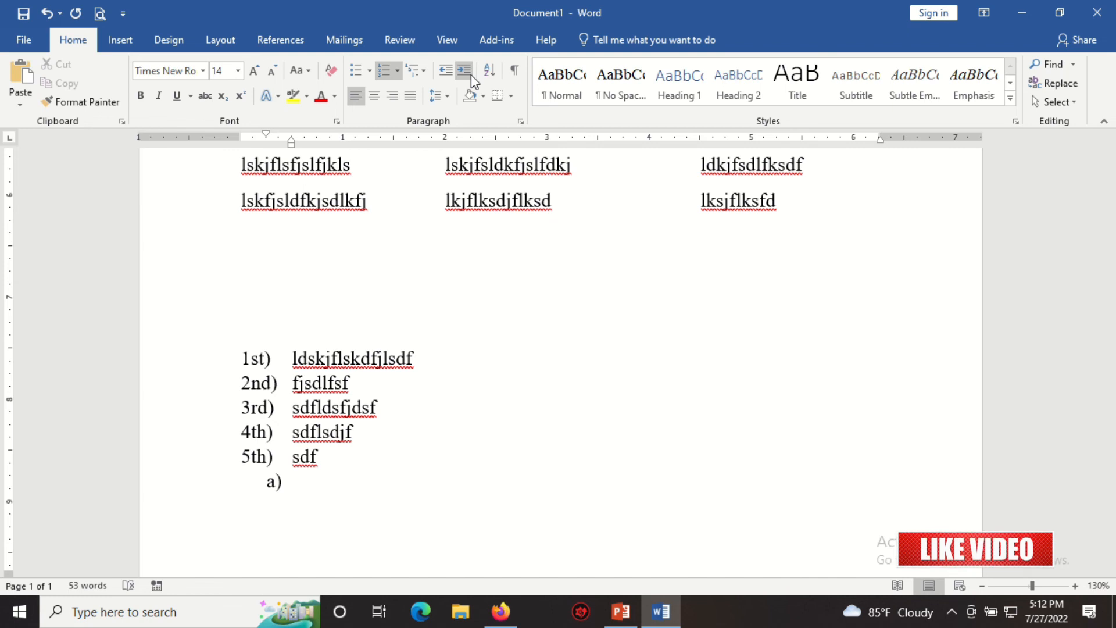
text(;k;flfdg)
key(Return)
text(;lfdgdfg;)
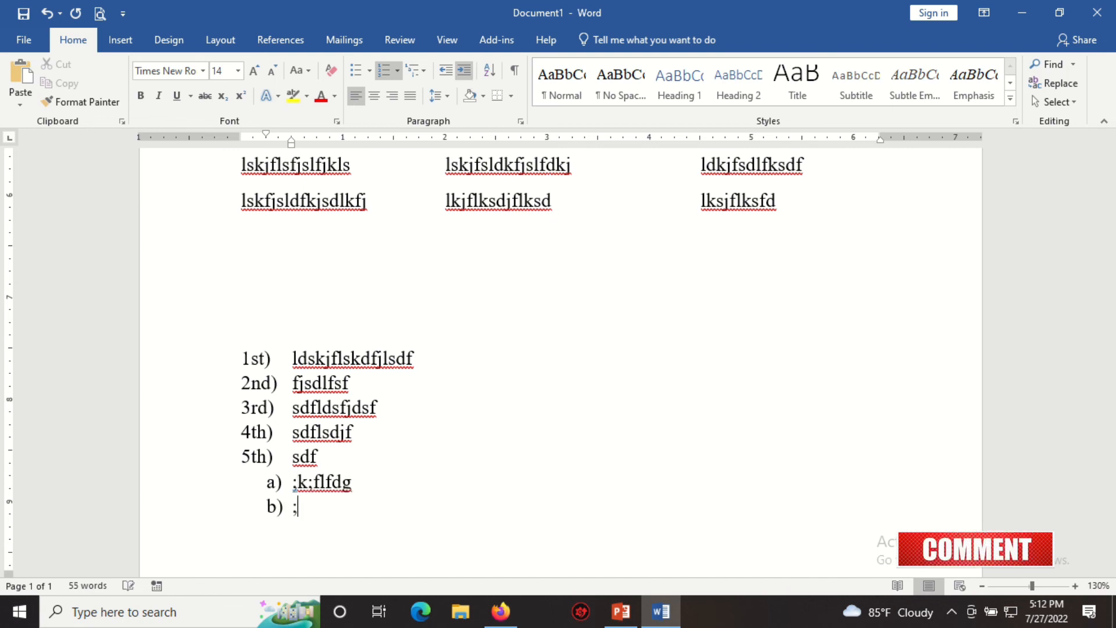
scroll(559, 349, down, 3)
key(Return)
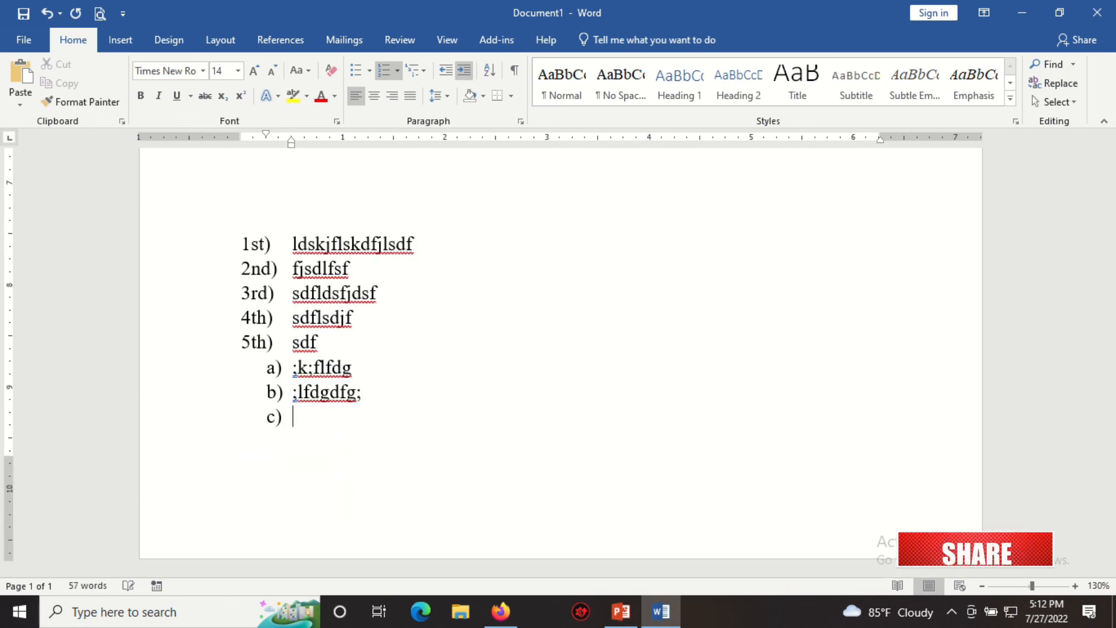
text(;lfksd;f)
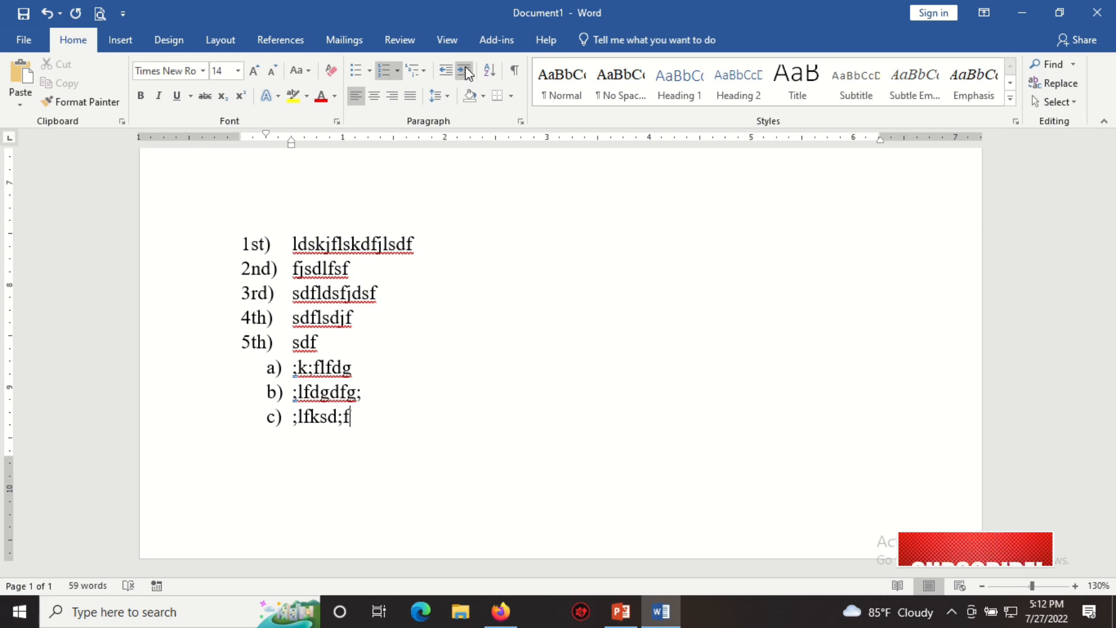
- Demote the ";lfksd;f" item level by level down to the ninth list level
click(465, 70)
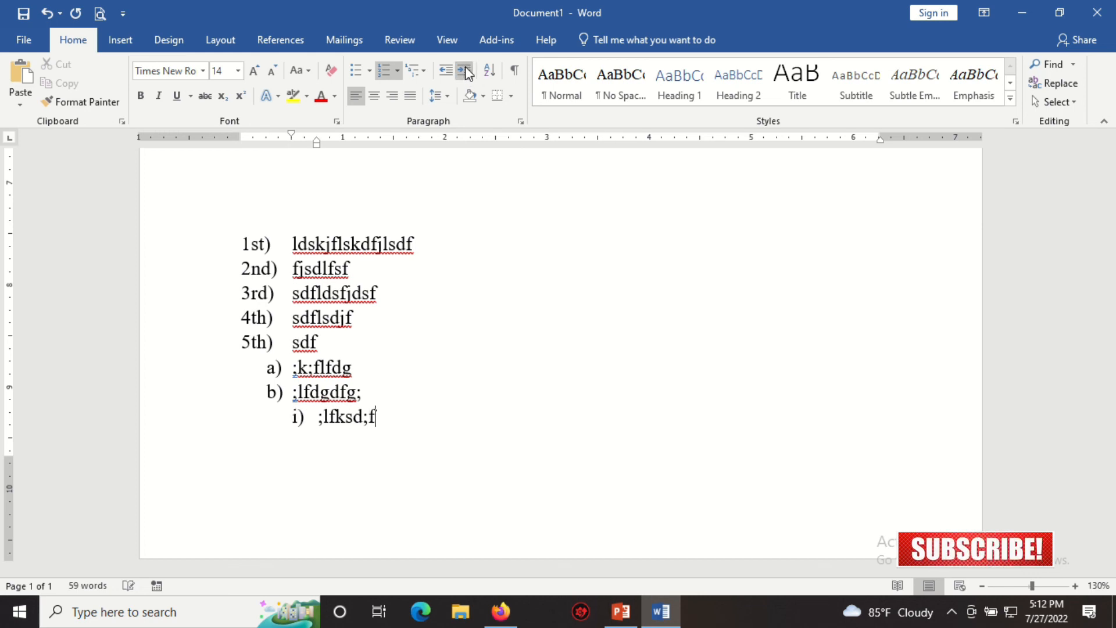
click(465, 71)
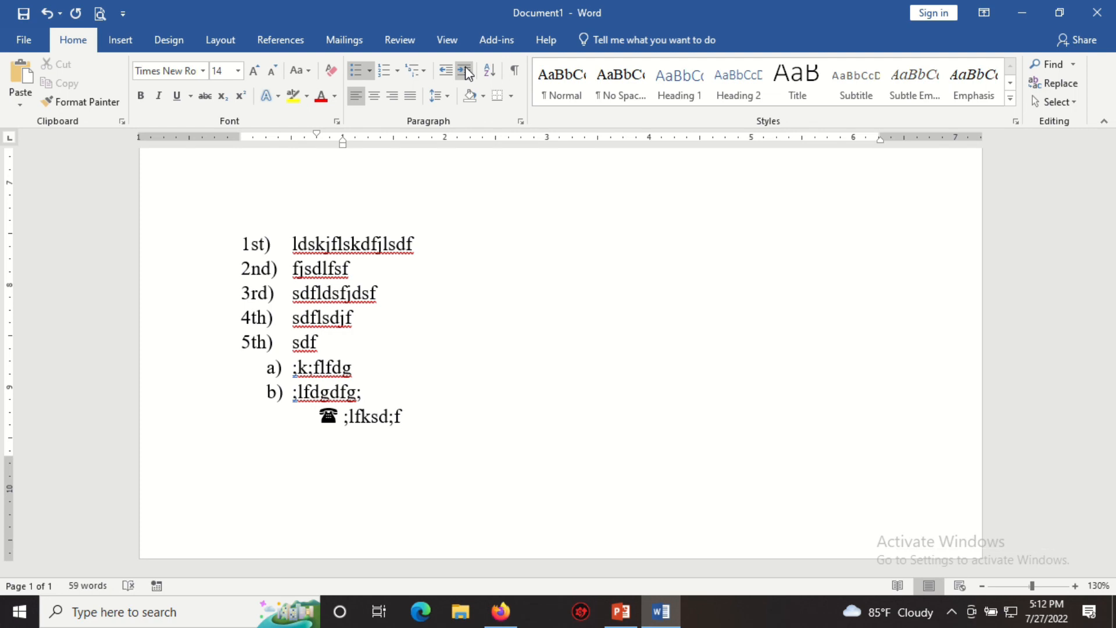
click(465, 71)
click(465, 71)
click(465, 70)
click(465, 71)
click(465, 70)
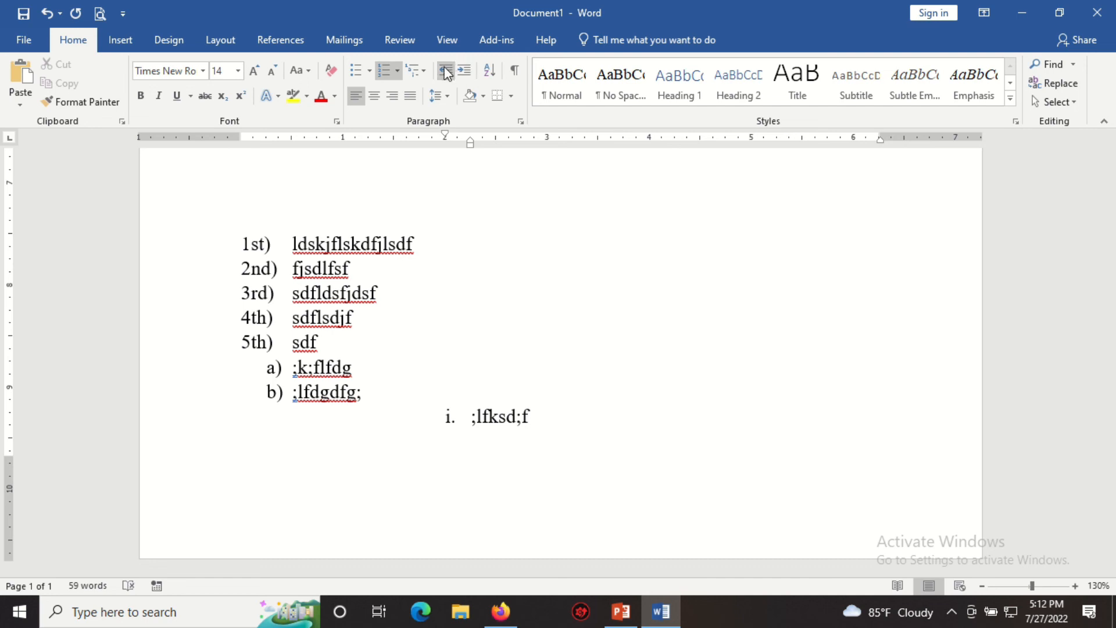
- Promote the ";lfksd;f" item level by level up to the first list level
click(446, 70)
click(446, 70)
click(446, 70)
click(446, 70)
click(446, 70)
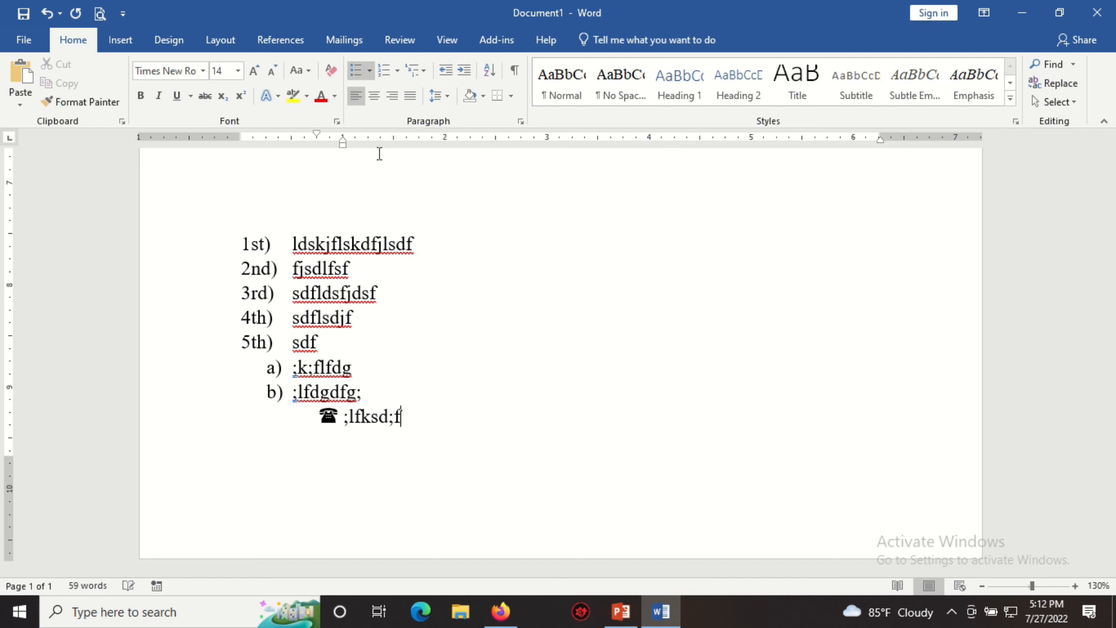
click(446, 71)
click(445, 70)
- Add the first-level item "l;sdlkf;df" below ";lfksd;f" and insert a page break after it
key(Return)
text(l;sdlkf;df)
key(ctrl+Return)
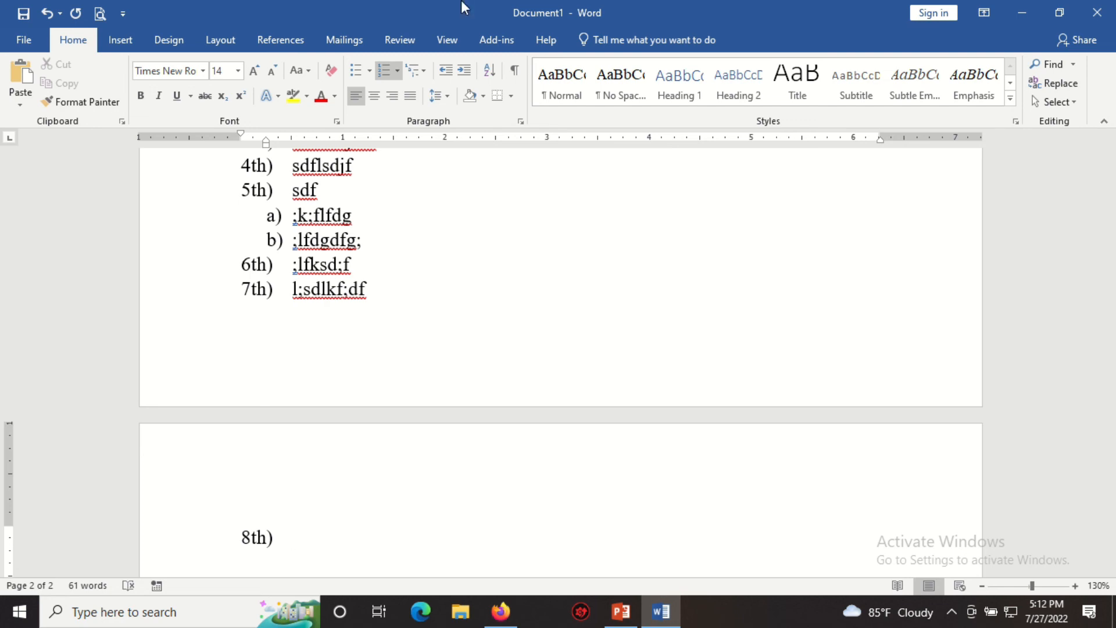
mouse_move(531, 2)
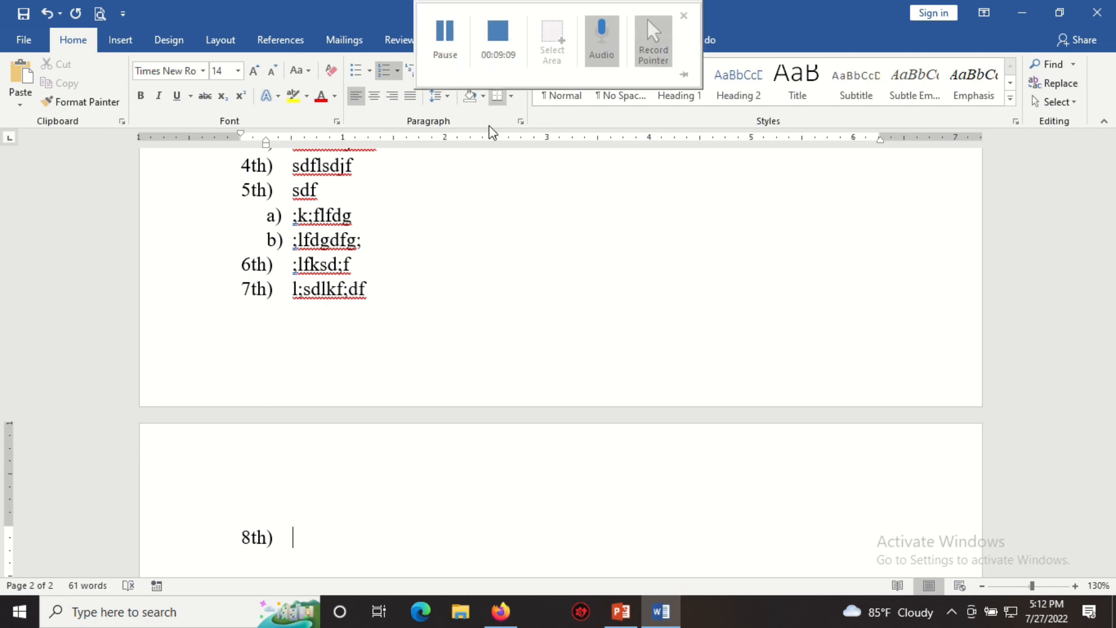
mouse_move(447, 26)
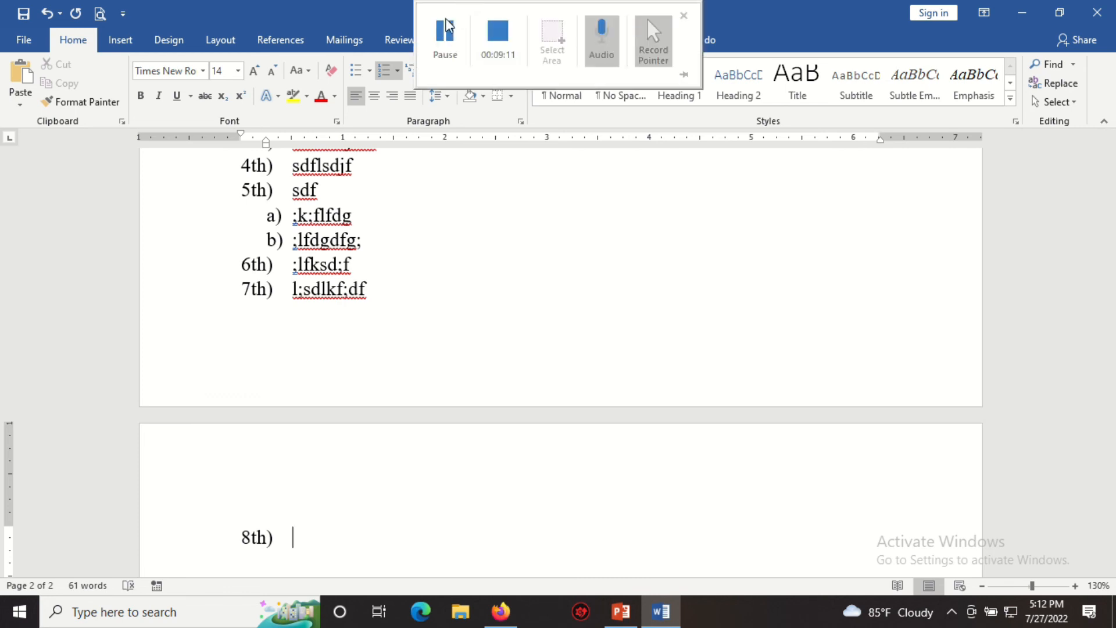